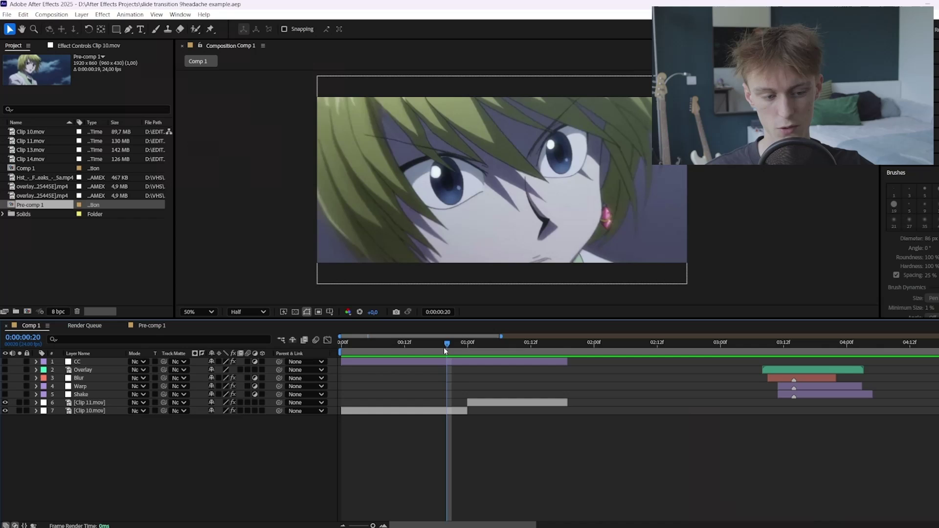
drag(444, 345, 658, 344)
click(442, 363)
click(798, 370)
shift+click(800, 395)
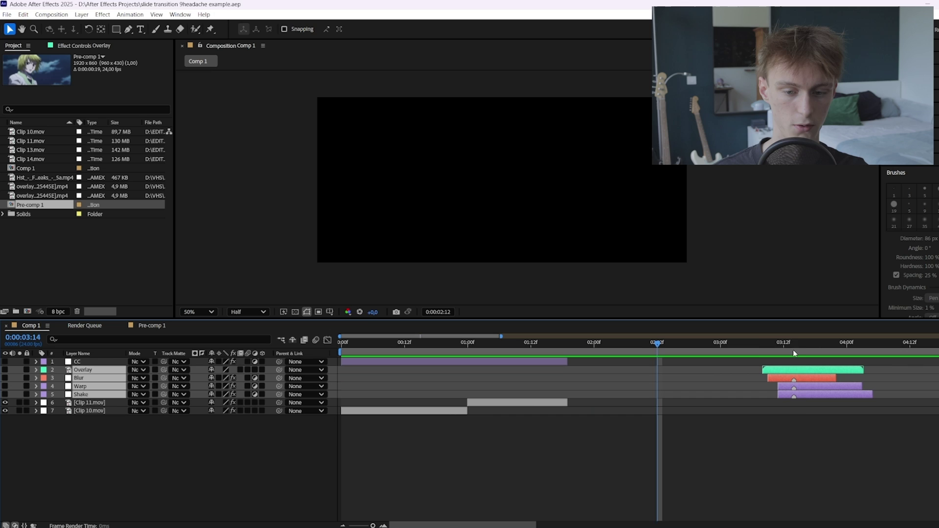
mouse_move(802, 346)
mouse_down()
mouse_move(763, 347)
mouse_move(800, 346)
mouse_up()
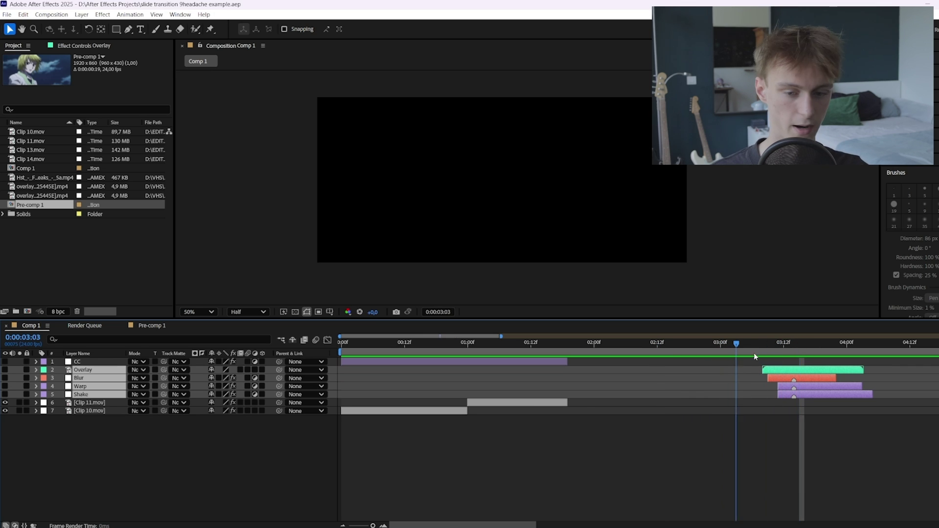
Add a null object directly above the Clip 10.mov layer
click(419, 357)
click(437, 411)
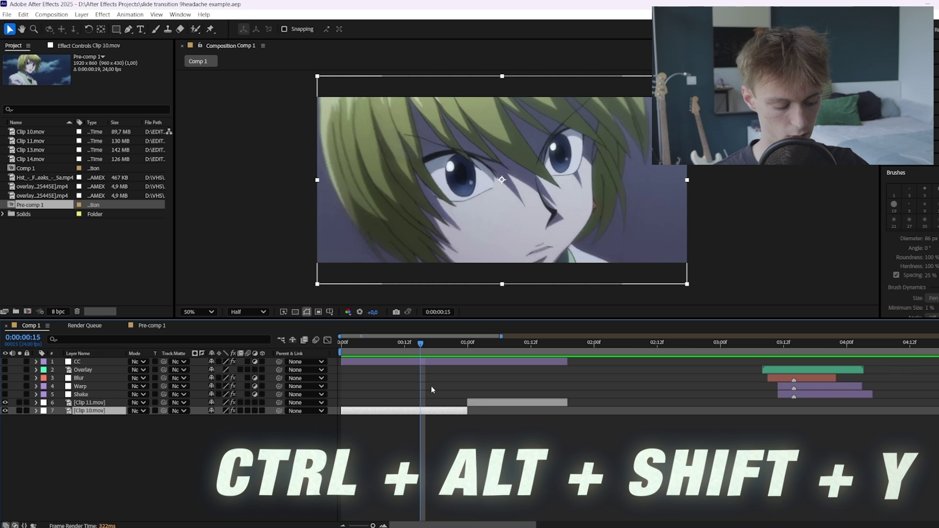
key(ctrl+alt+shift+y)
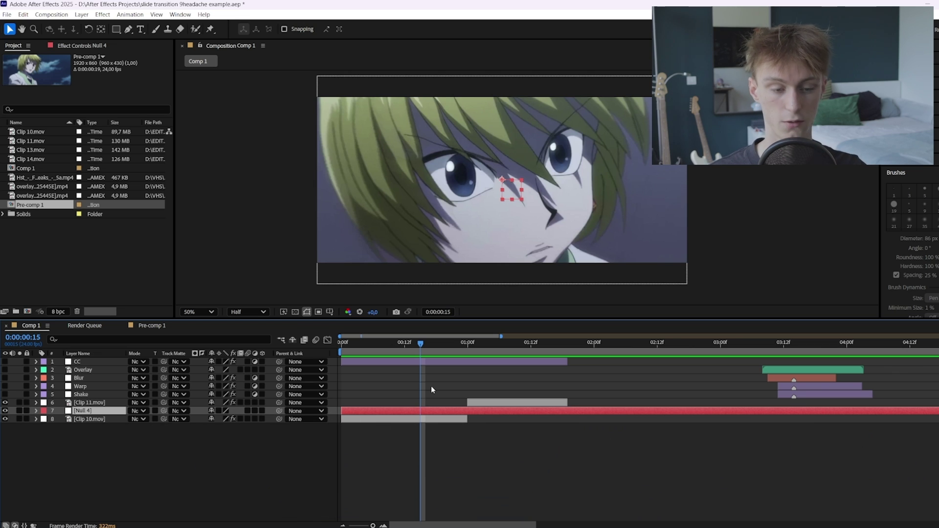
Split the new null at 0:00:01:00 and delete the part after it, so it matches Clip 10.mov
right_click(334, 411)
mouse_move(353, 418)
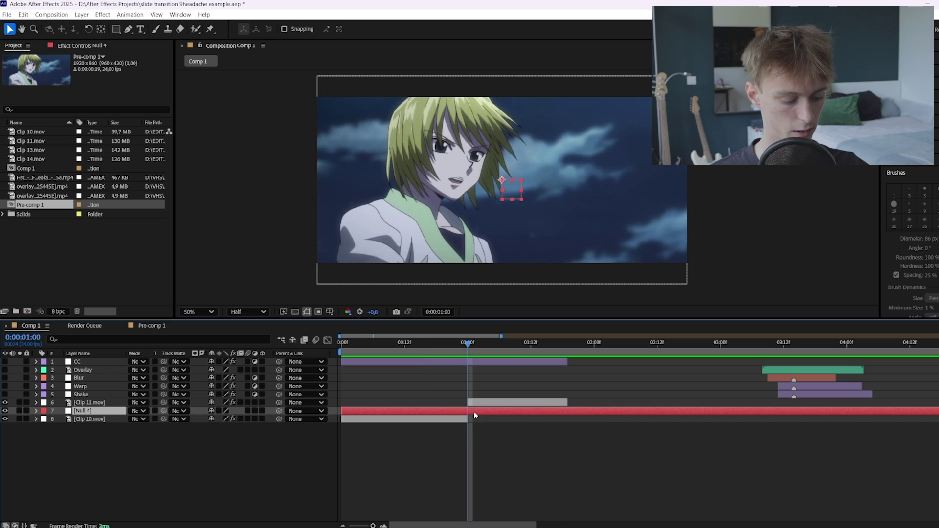
key(ctrl+shift+d)
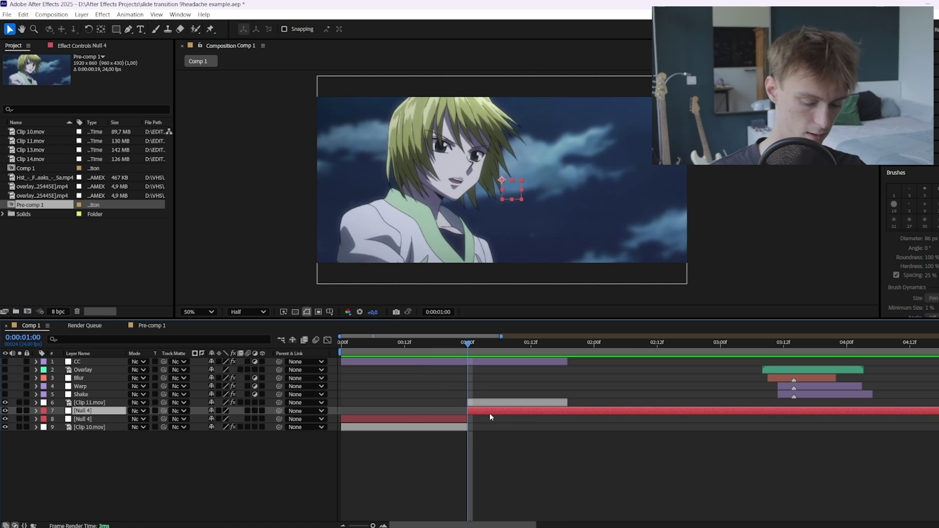
key(Delete)
drag(404, 344, 445, 336)
Parent the Clip 10.mov layer to Null 4
click(426, 413)
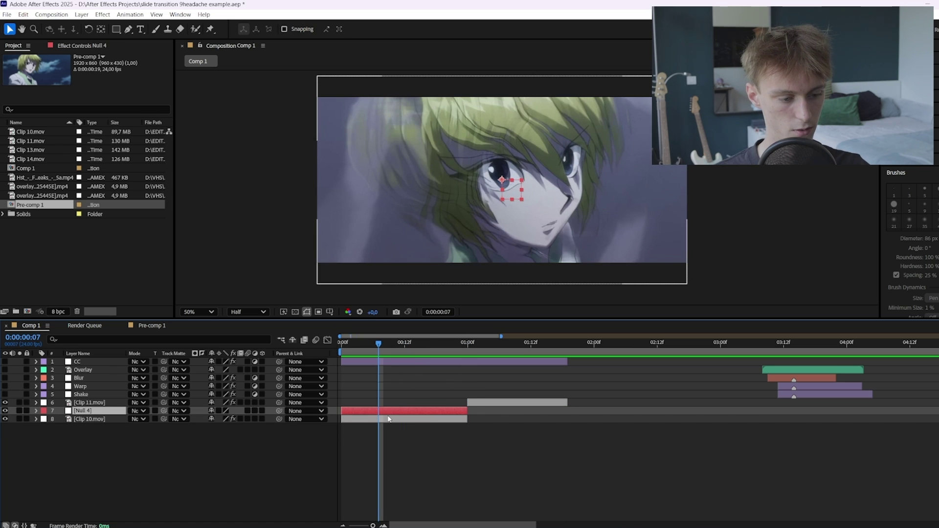
click(388, 419)
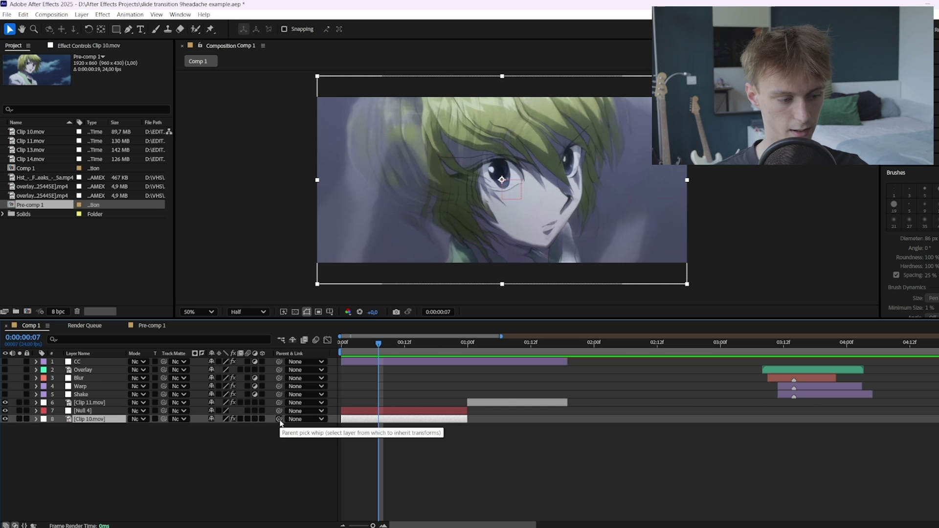
drag(279, 419, 447, 422)
Examine the expansion and tiling settings of the CC RepeTile effect on Clip 10.mov
click(380, 410)
key(Page_Down)
key(s)
key(ctrl+z)
key(p)
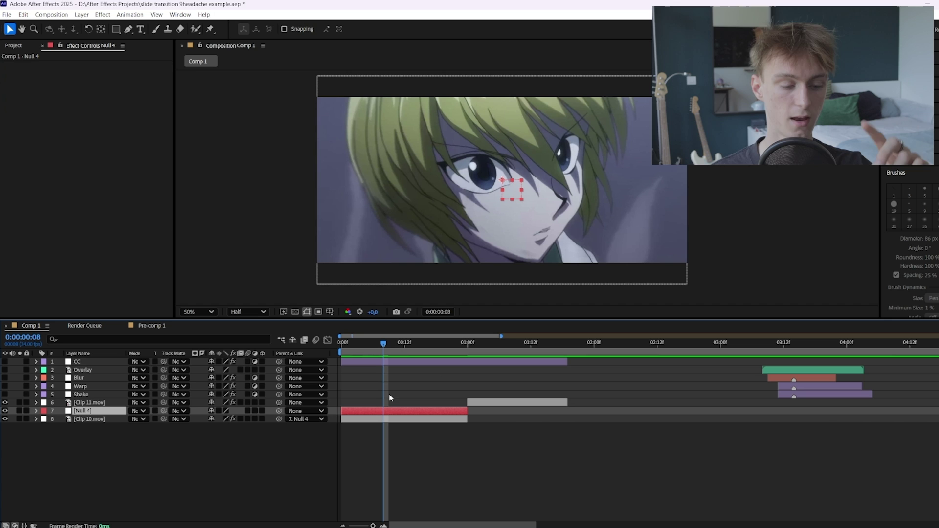
click(388, 428)
click(390, 420)
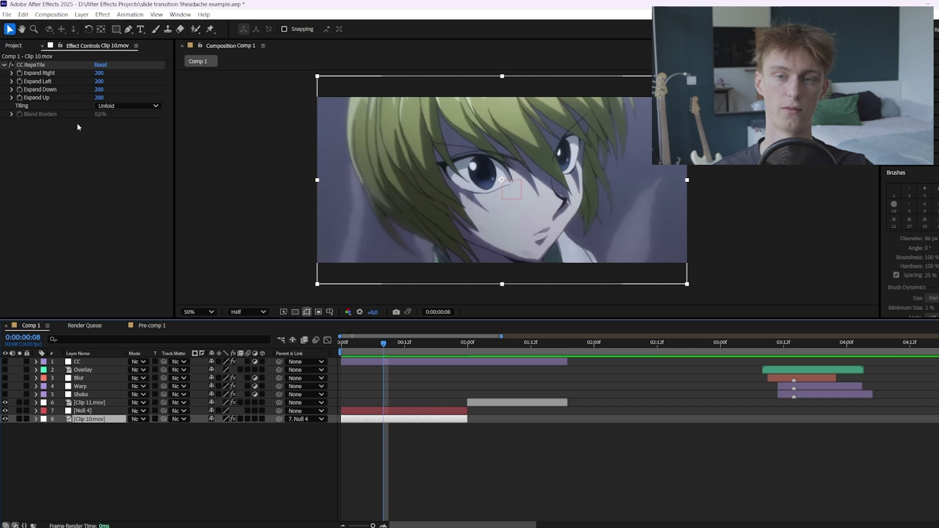
click(39, 66)
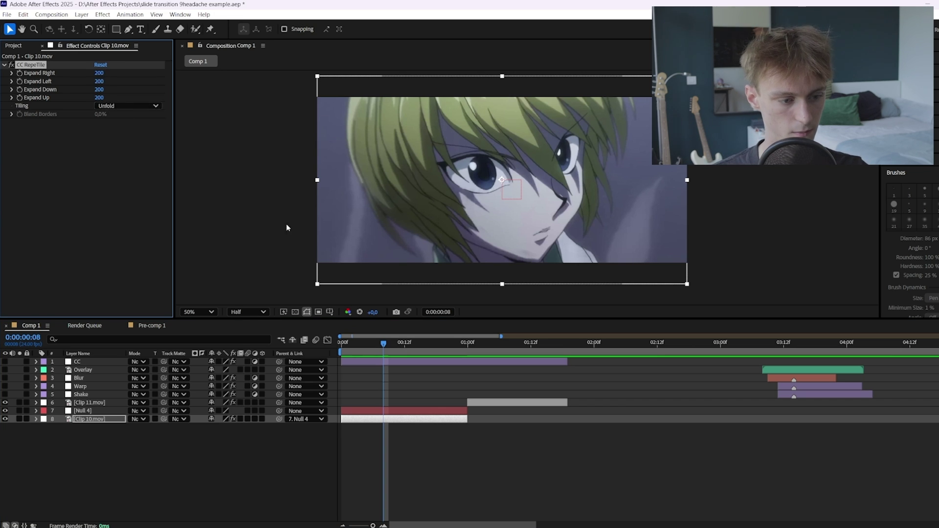
Try shifting Null 4 horizontally to an X position of 1148, and undo the move
click(82, 411)
key(p)
drag(233, 419, 318, 378)
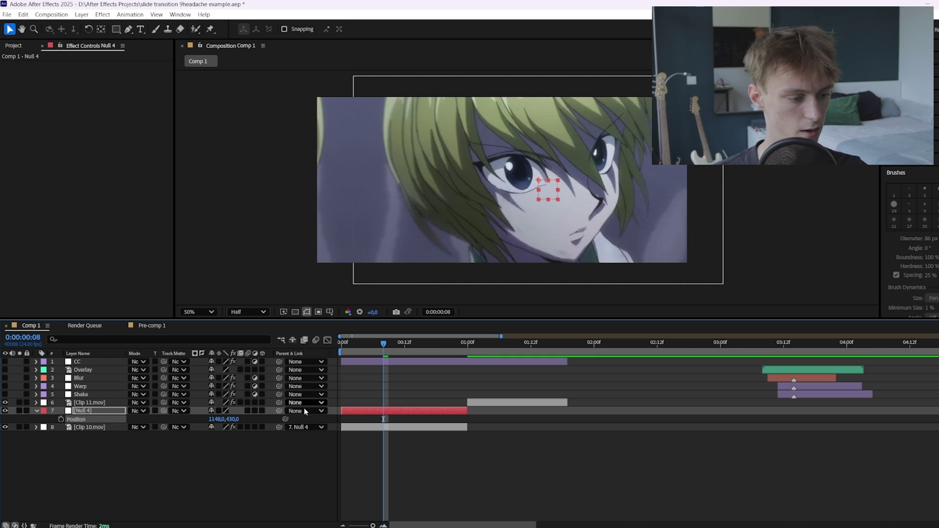
key(ctrl+z)
At 0:00:00:12, separate the Position dimensions of Null 4 and add an X Position keyframe
drag(385, 343, 407, 337)
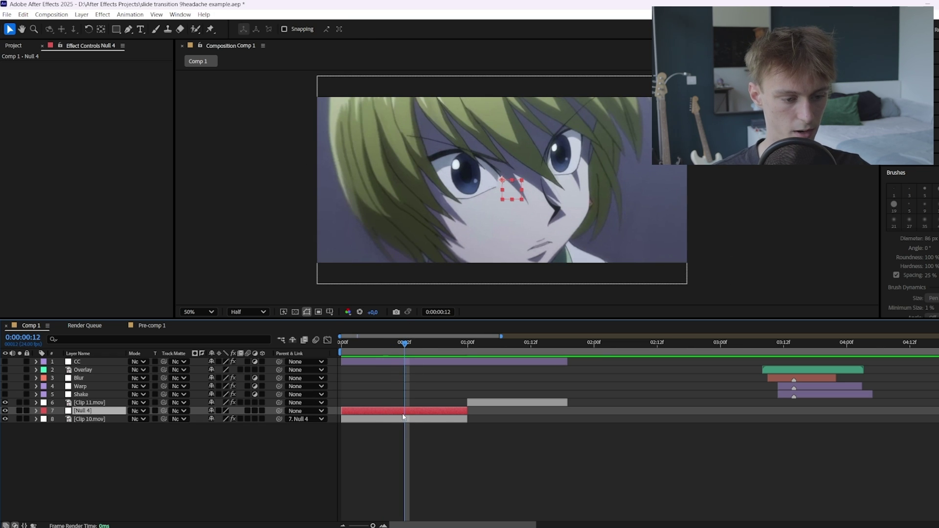
key(p)
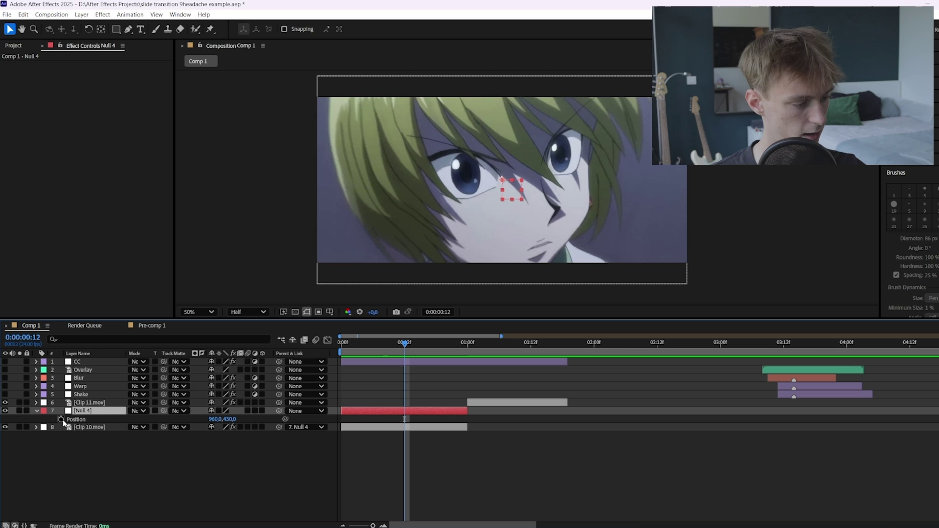
right_click(85, 419)
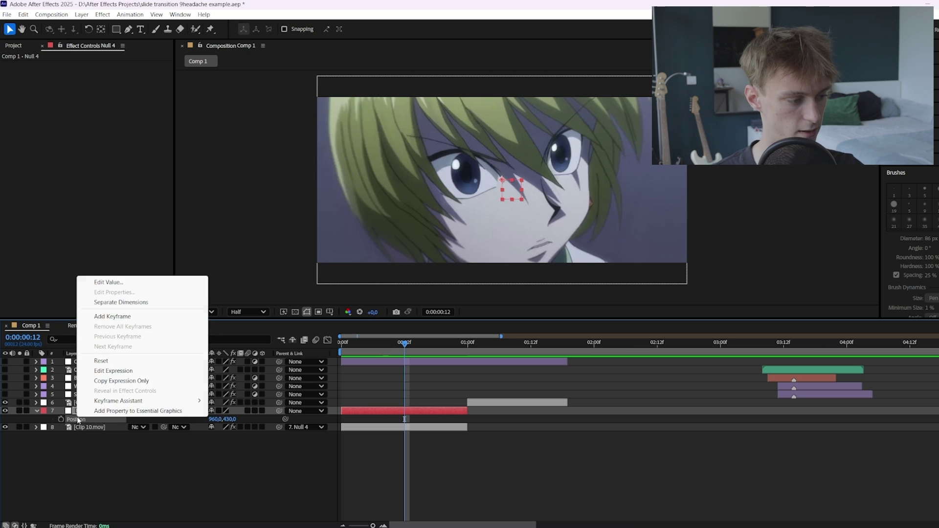
click(132, 302)
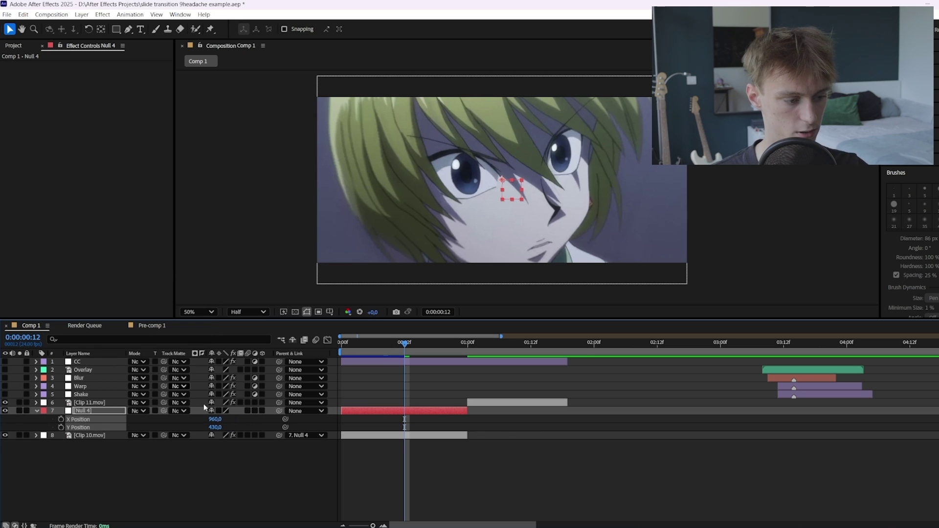
click(84, 419)
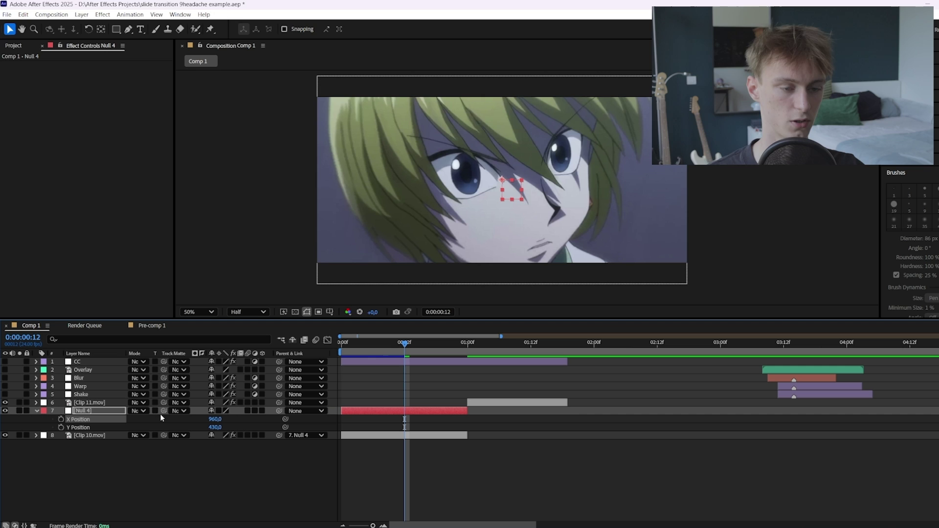
click(60, 419)
Add a second X Position keyframe to Null 4 at 0:00:00:23 with a value of 783
click(463, 342)
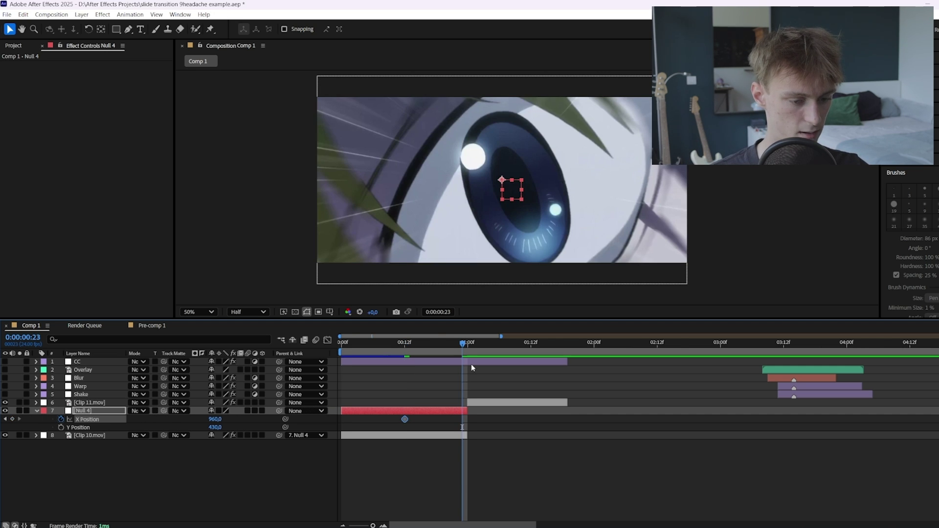
scroll(471, 365, up, 1)
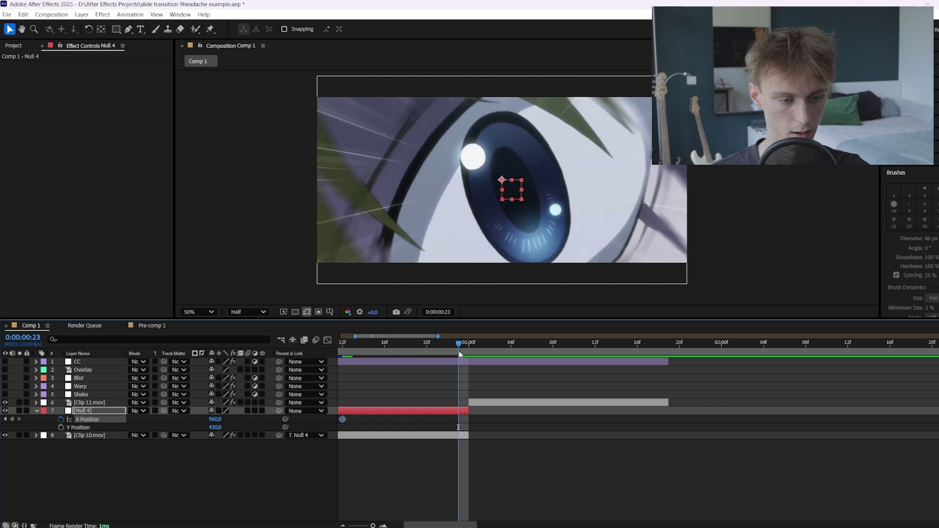
drag(459, 347, 467, 352)
key(Page_Up)
drag(213, 421, 158, 421)
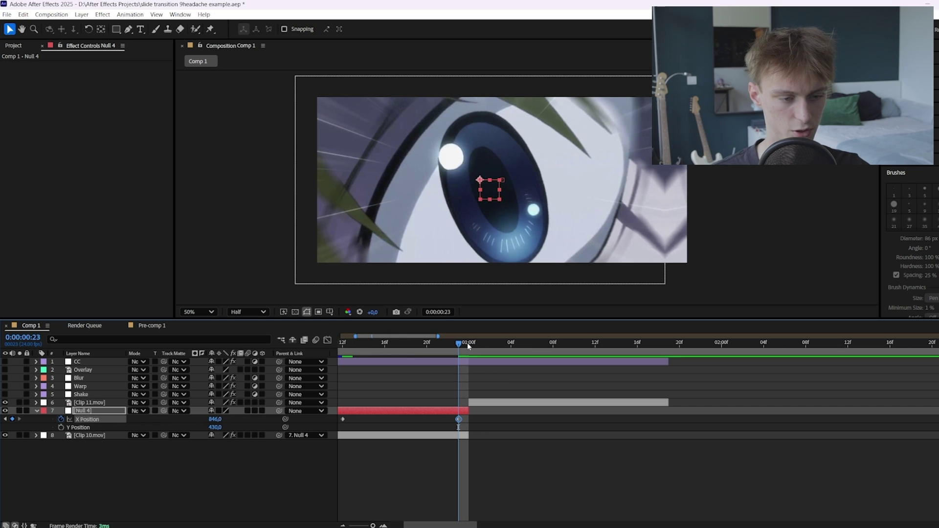
mouse_move(468, 342)
mouse_down()
mouse_move(490, 344)
mouse_move(459, 346)
mouse_up()
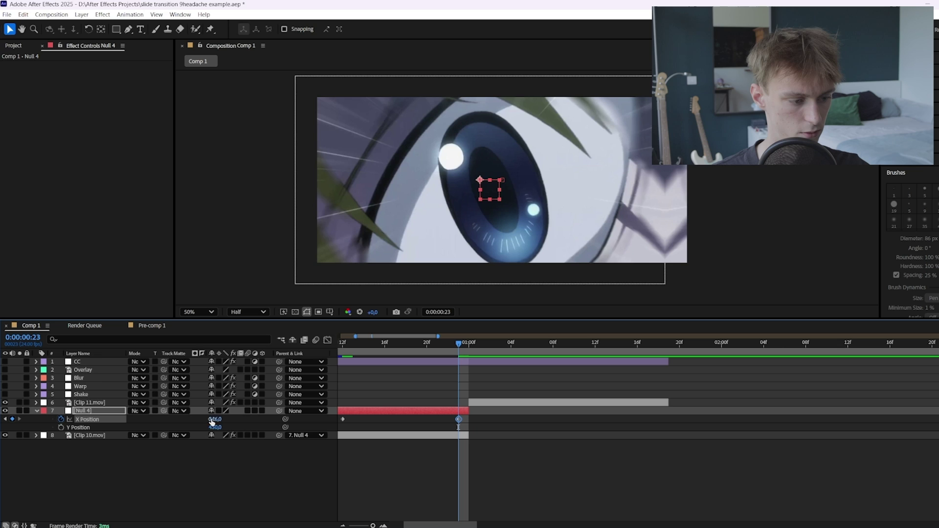
drag(211, 422, 181, 421)
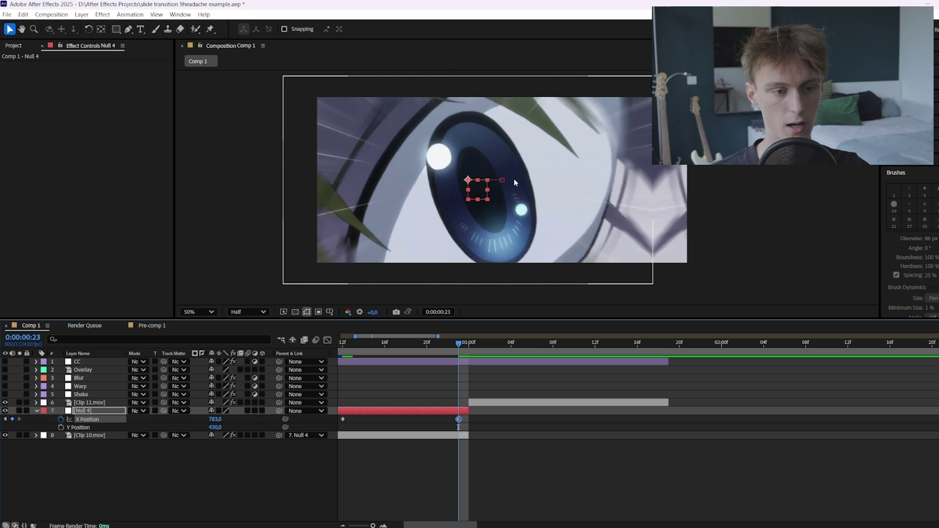
Easy-ease both X Position keyframes of Null 4 and reshape the value graph to start slowly and drop steeply at the end
scroll(587, 414, left, 3)
drag(620, 416, 437, 420)
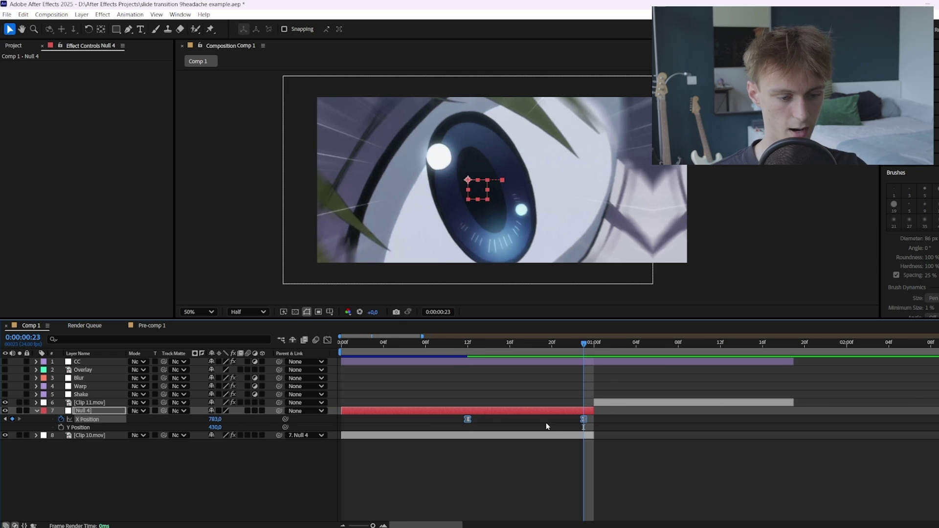
click(328, 339)
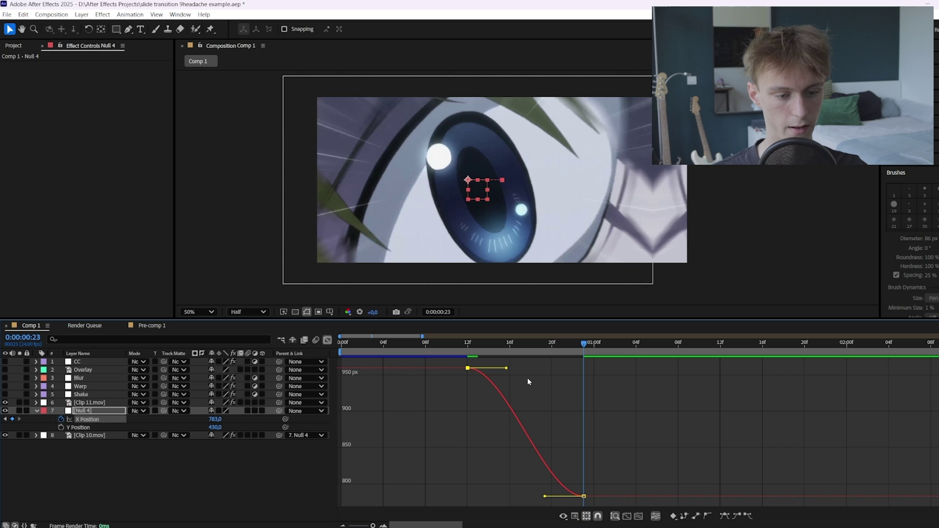
drag(555, 373, 563, 368)
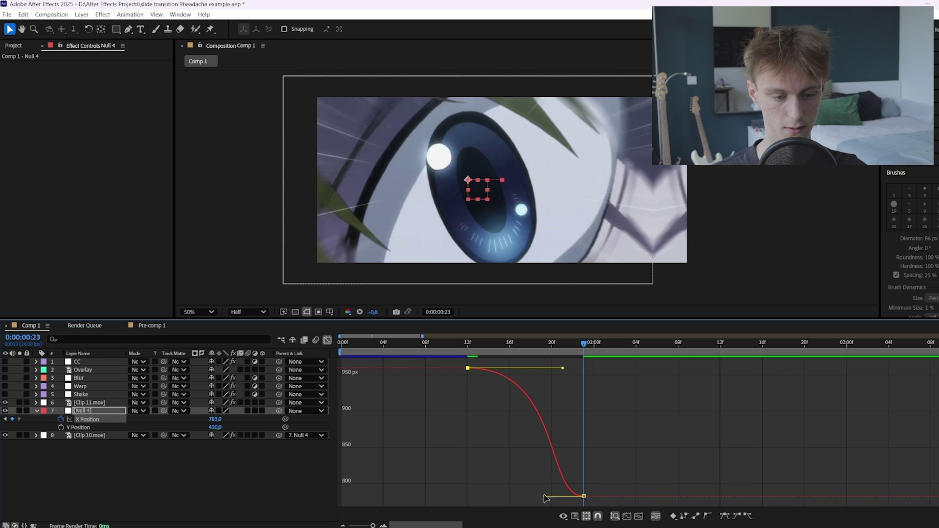
drag(546, 498, 576, 374)
drag(459, 344, 500, 345)
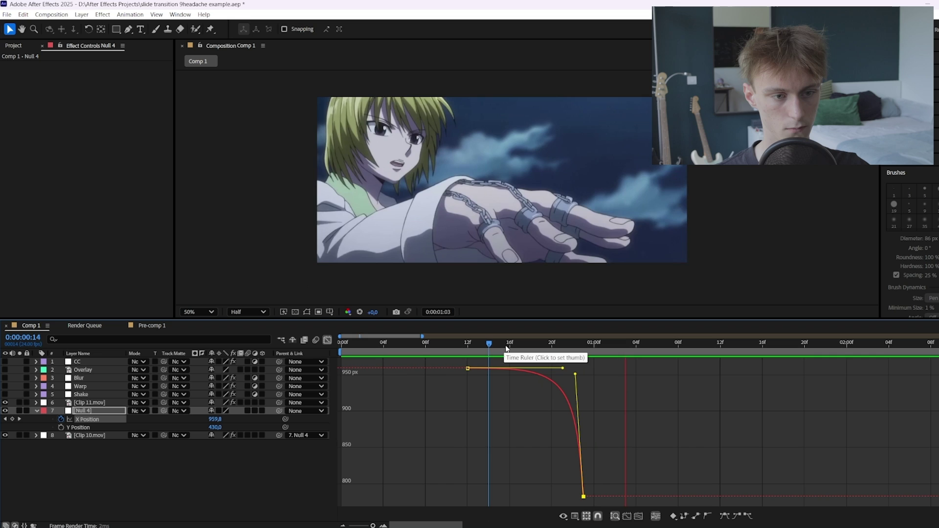
key(space)
click(328, 341)
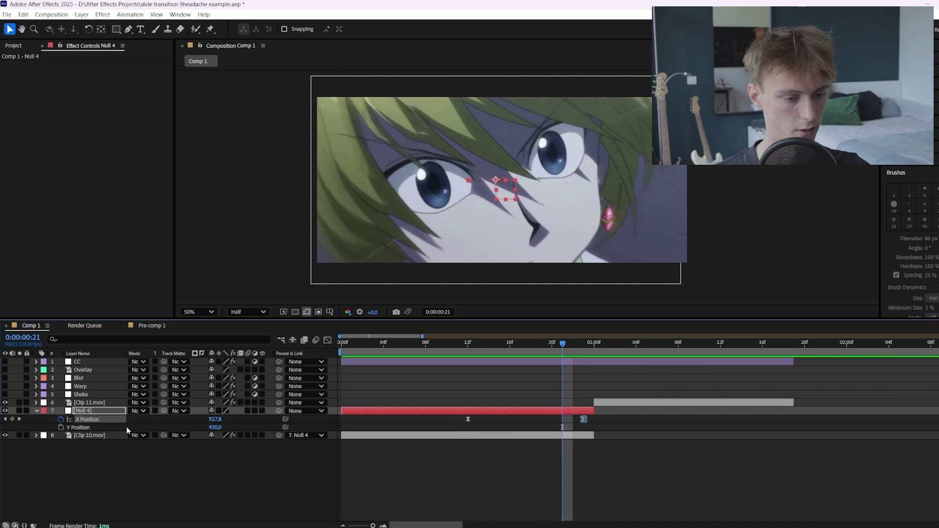
Add a null object directly above Clip 11.mov, with the current time at 0:00:01:00
drag(518, 401, 400, 442)
click(474, 344)
click(490, 402)
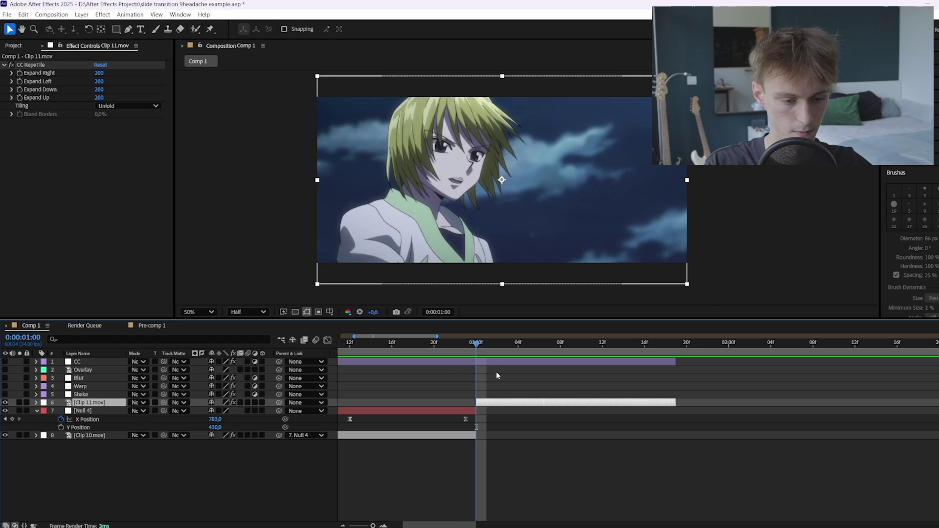
key(ctrl+alt+shift+y)
Trim the new null to the duration of Clip 11.mov and parent that clip to it
key(ctrl+shift+d)
click(460, 414)
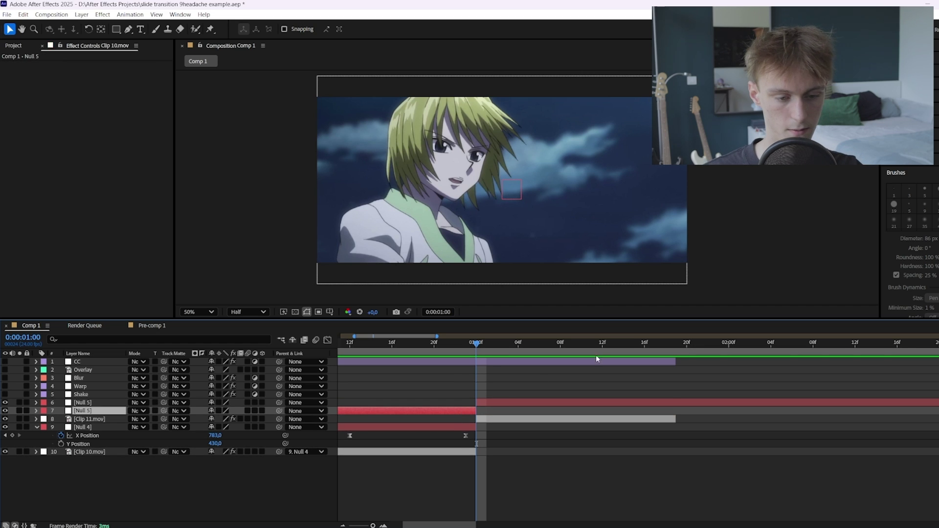
key(Delete)
click(481, 415)
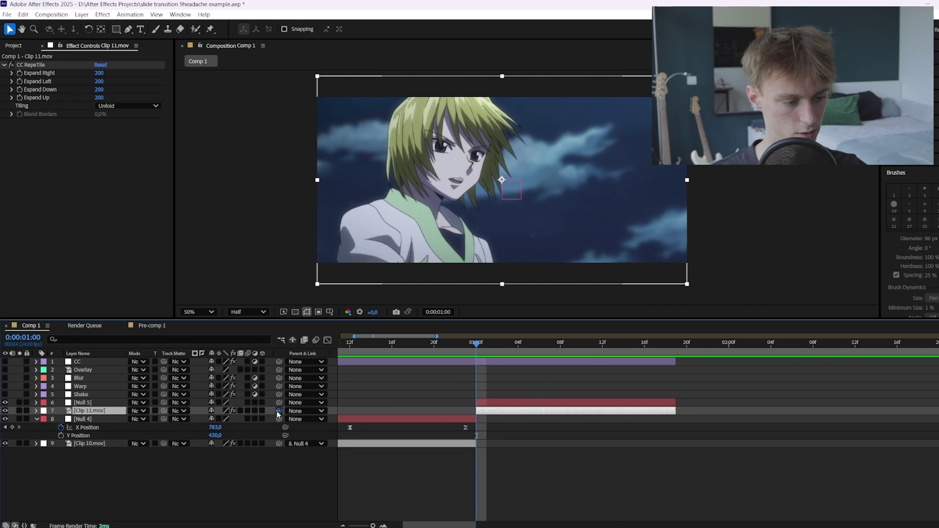
drag(278, 414, 277, 407)
Separate the Position dimensions of Null 5 into X and Y
click(506, 402)
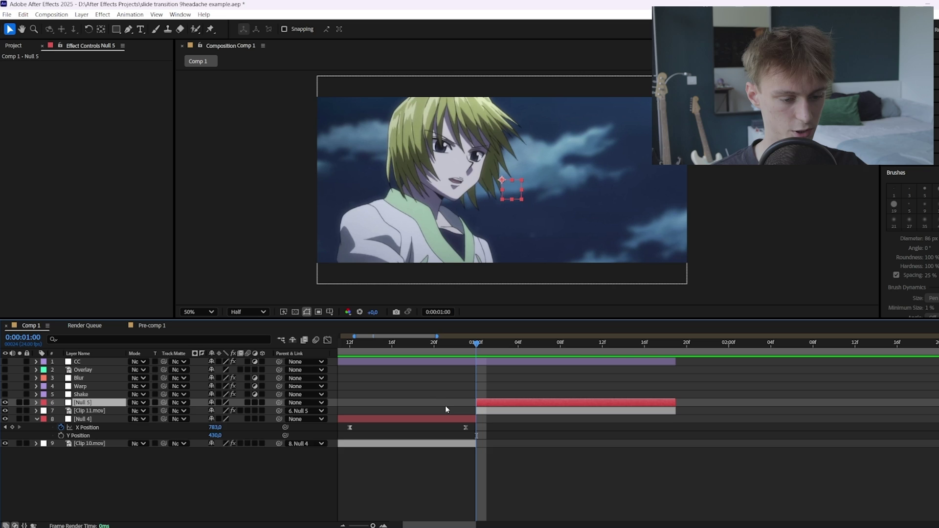
key(p)
right_click(84, 411)
click(136, 295)
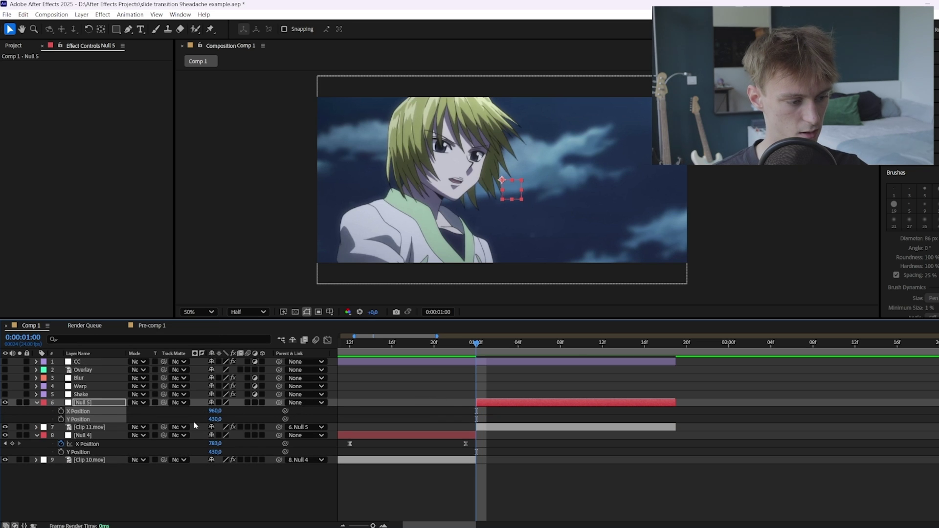
Keyframe the X Position of Null 5 at 1029 on 0:00:01:00 and at 845 on 0:00:01:16
click(129, 410)
click(60, 412)
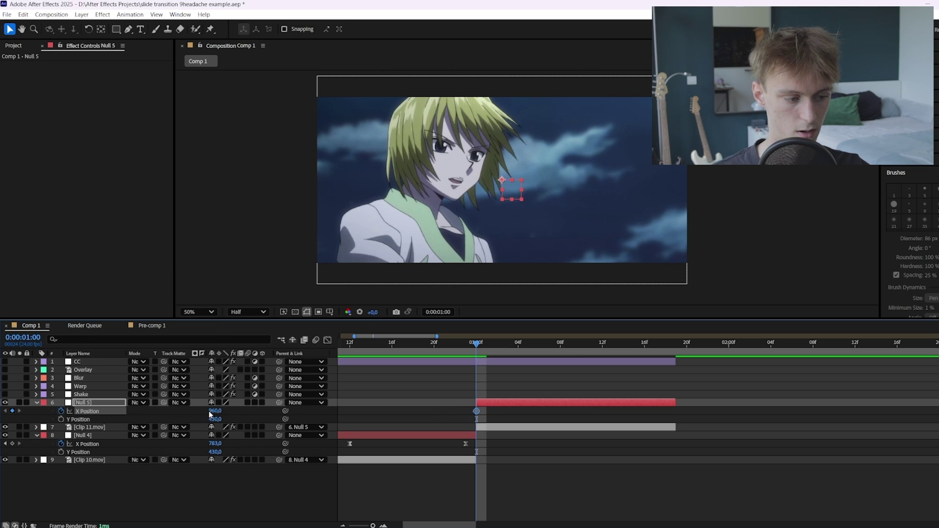
drag(213, 413, 254, 419)
click(644, 348)
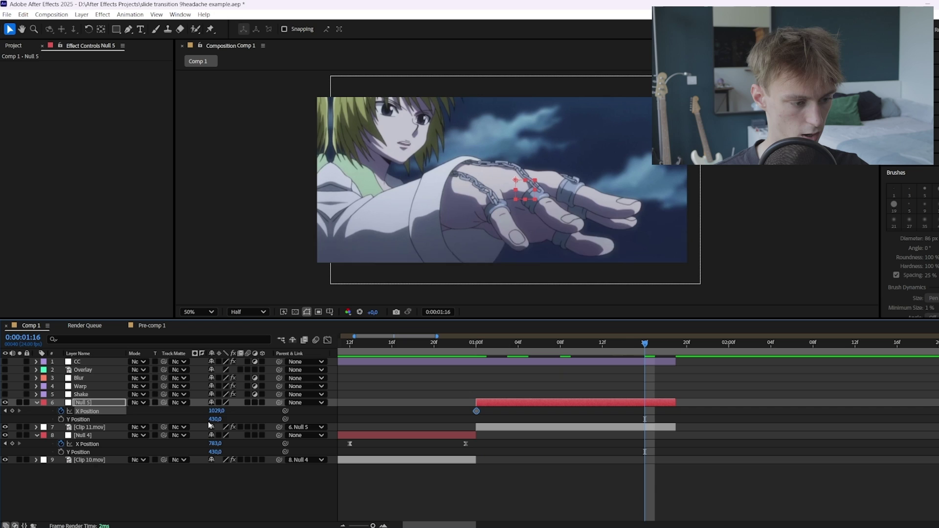
drag(218, 411, 135, 417)
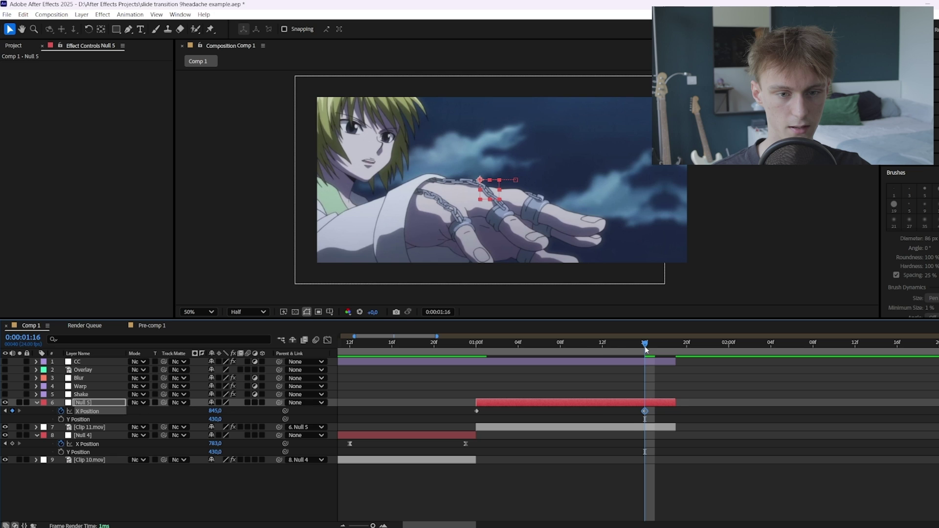
Set Null 5's X Position to 914 at 0:00:01:16 and shape its curve to start steeply and ease out slowly, checking the playback
mouse_move(646, 349)
mouse_down()
mouse_move(586, 345)
mouse_move(672, 346)
mouse_move(646, 343)
mouse_up()
drag(215, 411, 247, 407)
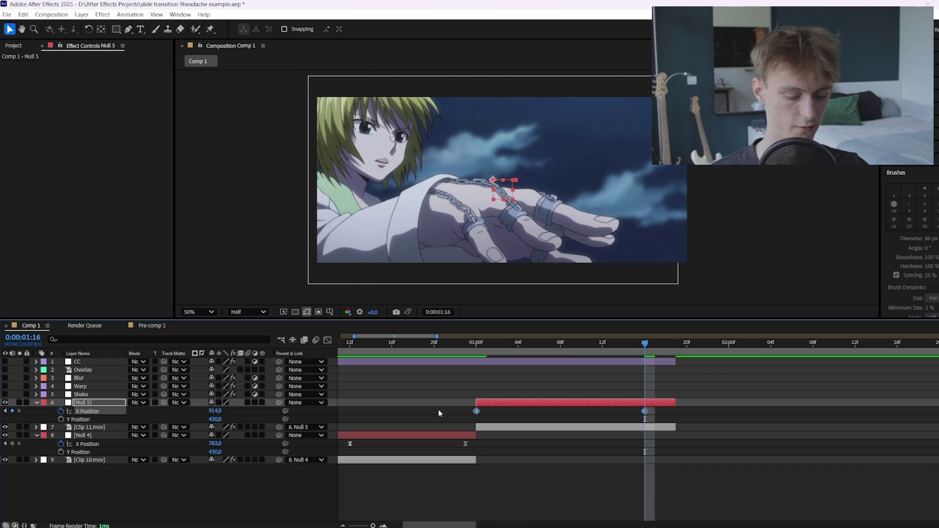
click(328, 340)
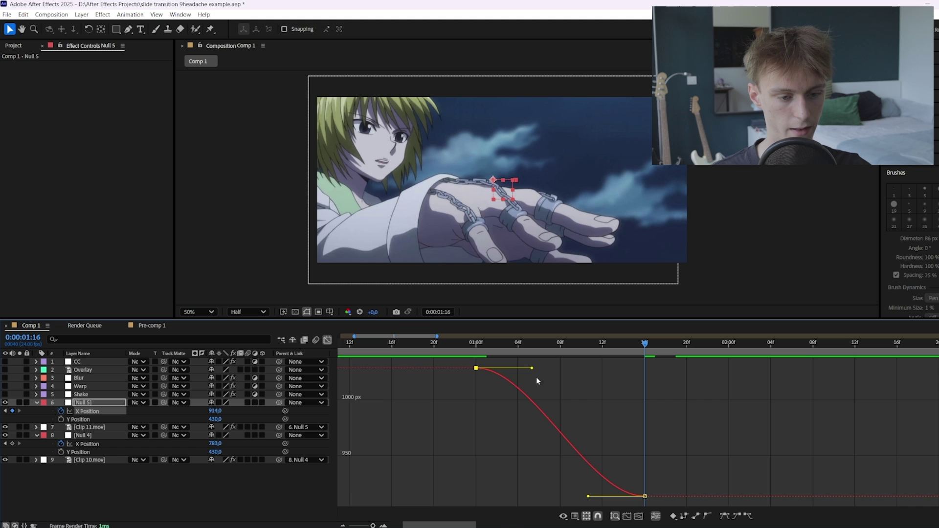
drag(532, 368, 533, 369)
drag(493, 467, 475, 492)
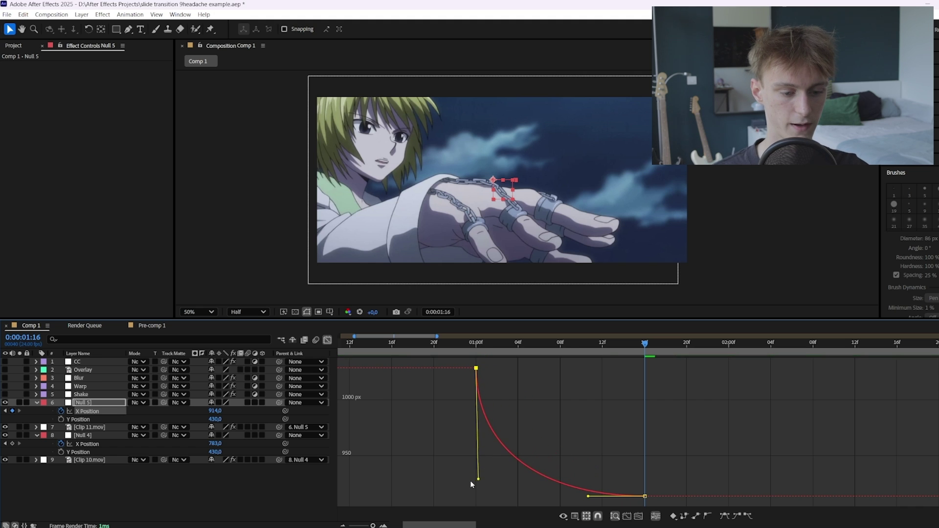
drag(587, 497, 501, 497)
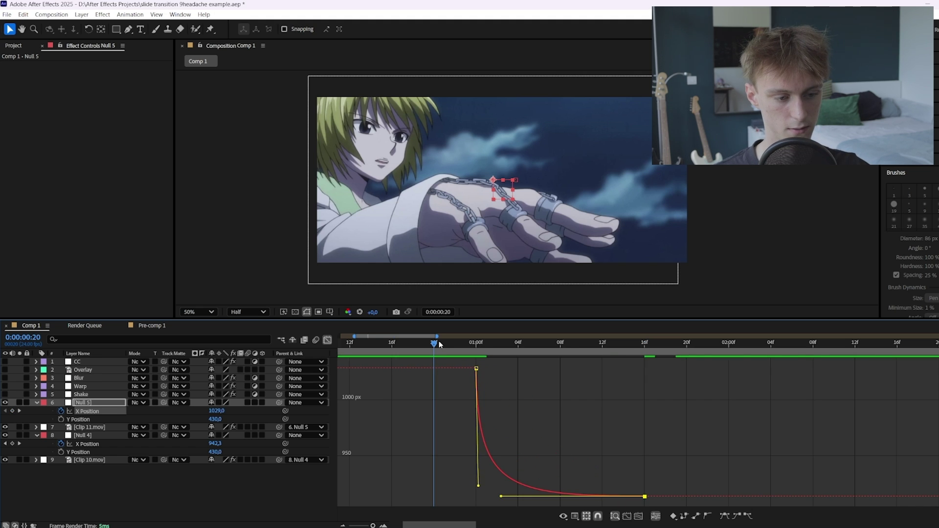
key(space)
Add an adjustment layer above Null 5 and trim it to span from 0:00:00:20 to 0:00:01:08
mouse_move(444, 341)
mouse_down()
mouse_move(510, 343)
mouse_move(406, 342)
mouse_move(447, 346)
mouse_up()
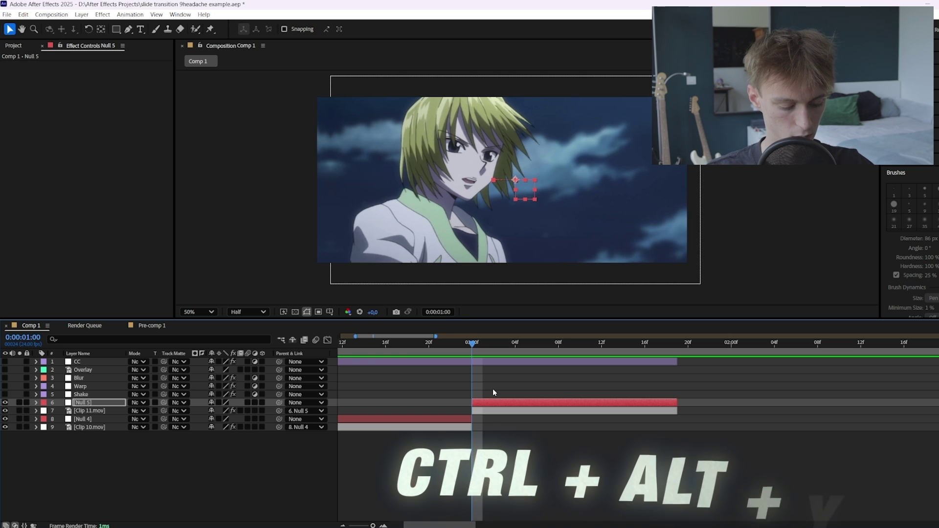
key(ctrl+alt+y)
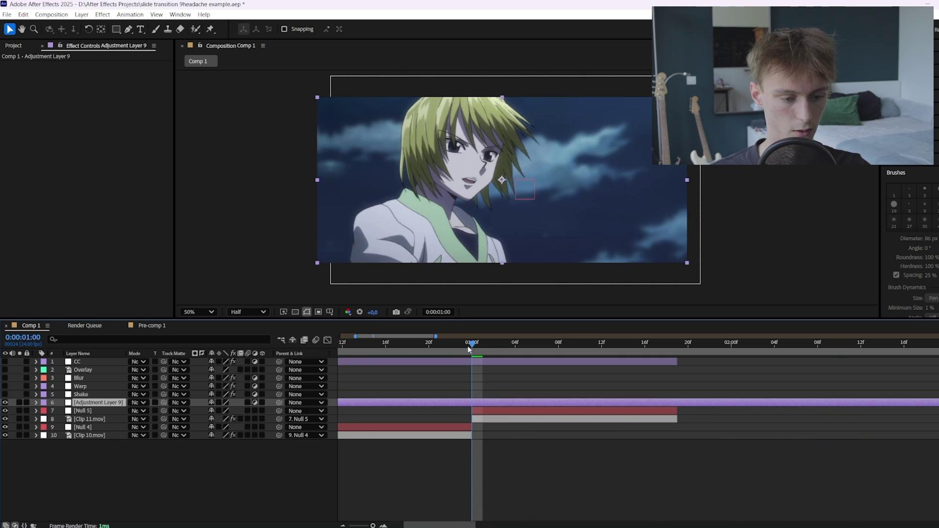
drag(468, 348, 558, 349)
key(ctrl+shift+d)
click(407, 411)
key(Delete)
click(553, 401)
key(alt+bracketright)
click(474, 356)
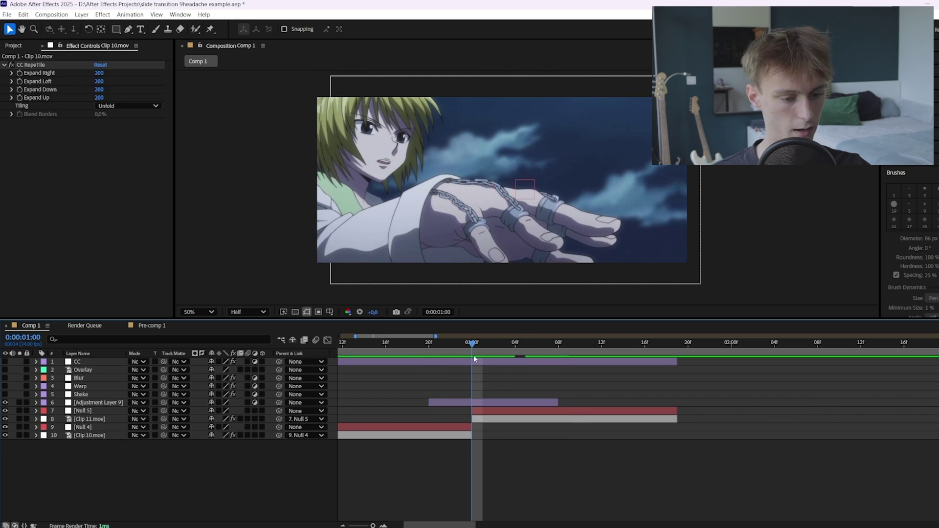
Give the new adjustment layer a Peach label and a layer marker at 0:00:01:00
click(95, 402)
click(44, 403)
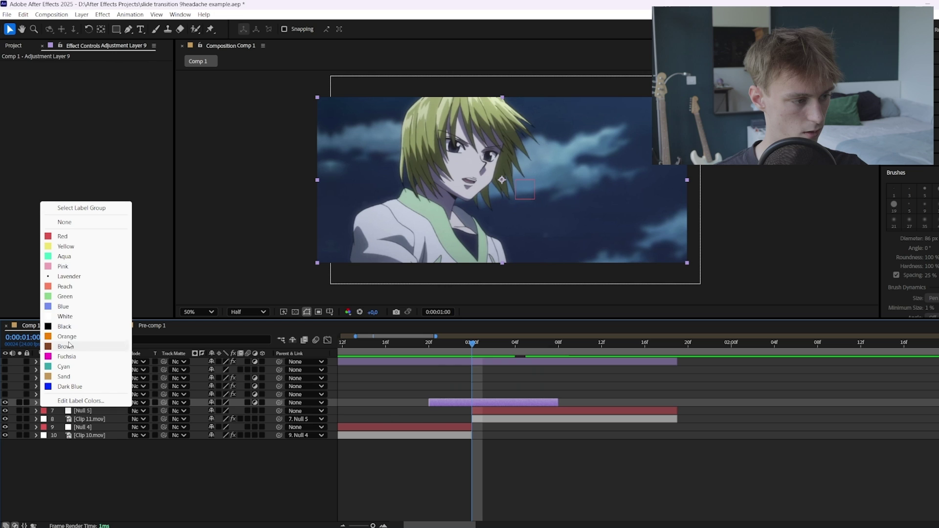
click(65, 286)
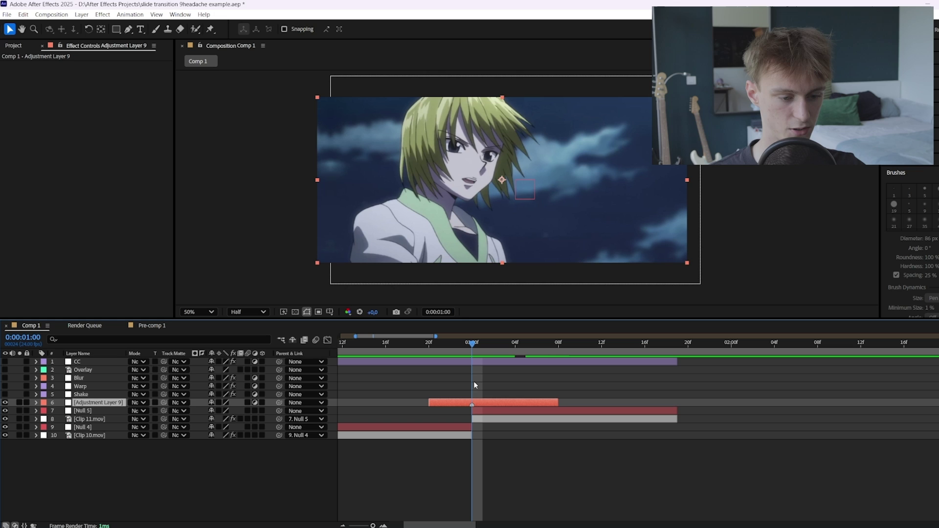
Apply the Directional Blur effect to Adjustment Layer 9 and set its Direction to 90°
mouse_move(489, 405)
mouse_down()
mouse_move(424, 404)
mouse_move(491, 409)
mouse_up()
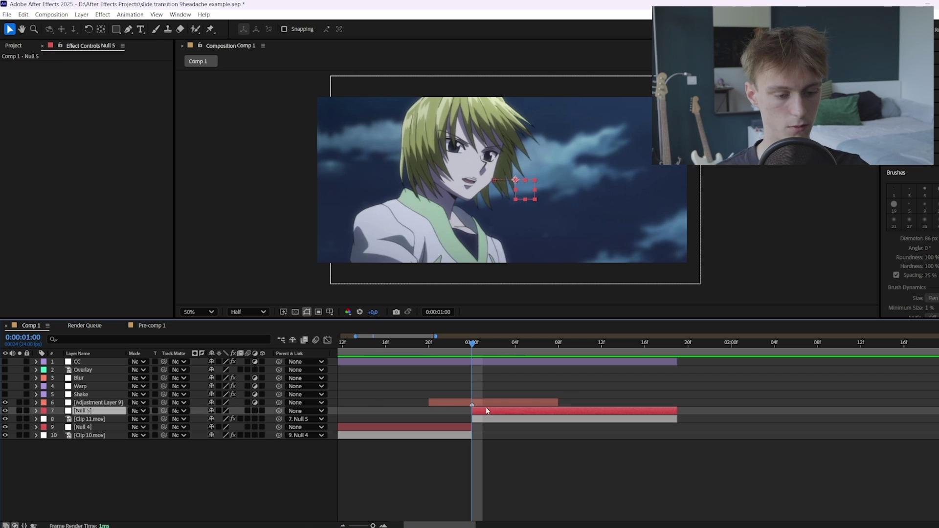
key(ctrl+space)
text(dir)
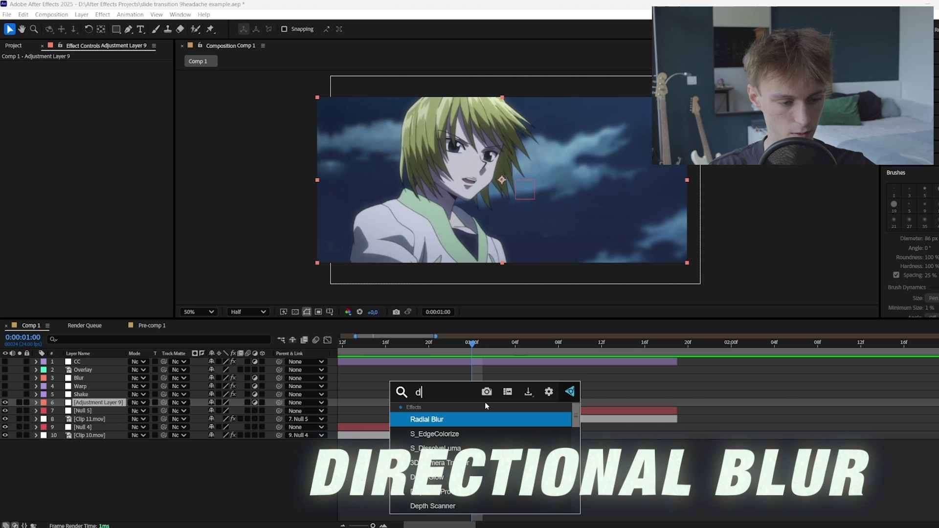
key(Return)
click(107, 74)
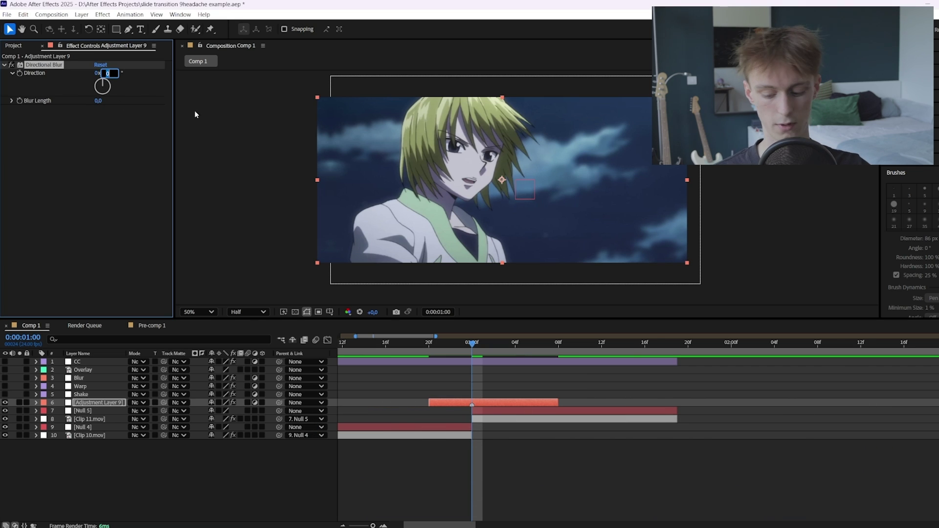
text(90)
key(Return)
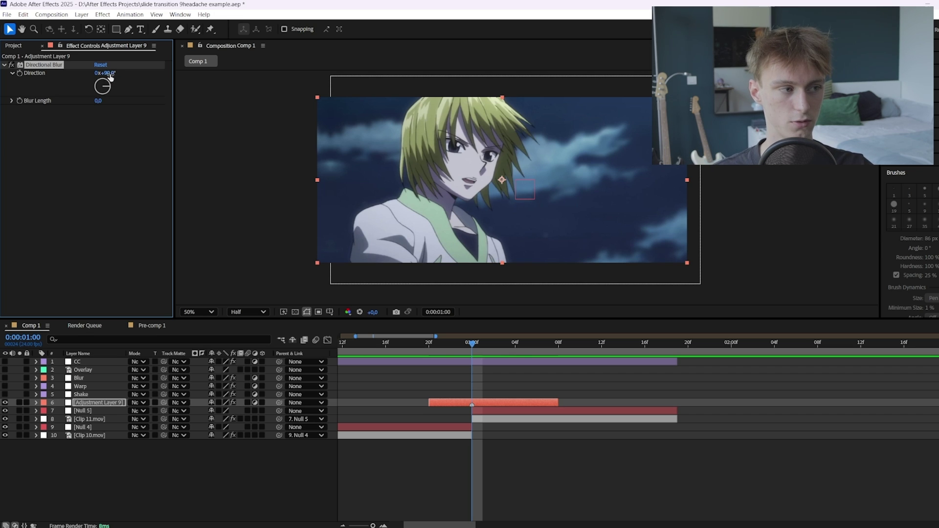
Set the Directional Blur's Blur Length to 80 and keyframe it at 0:00:01:00
drag(105, 76, 114, 82)
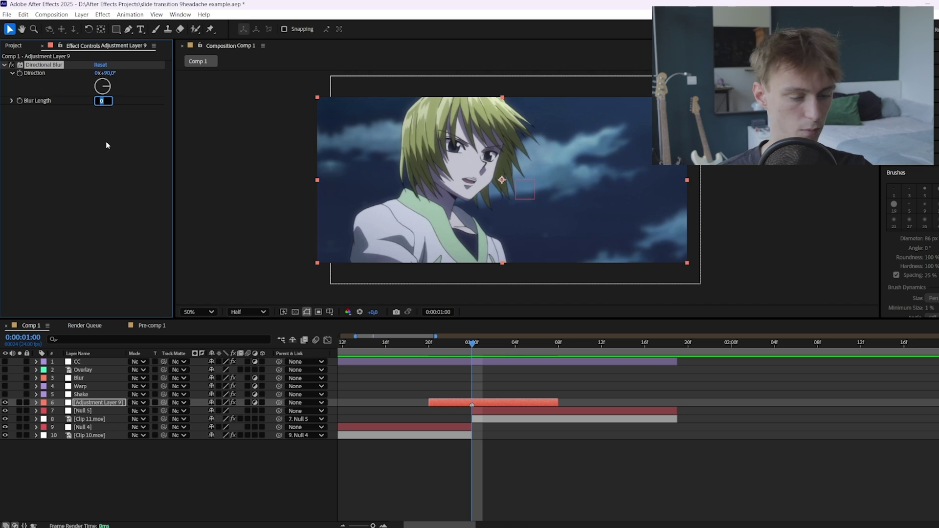
text(80)
key(Return)
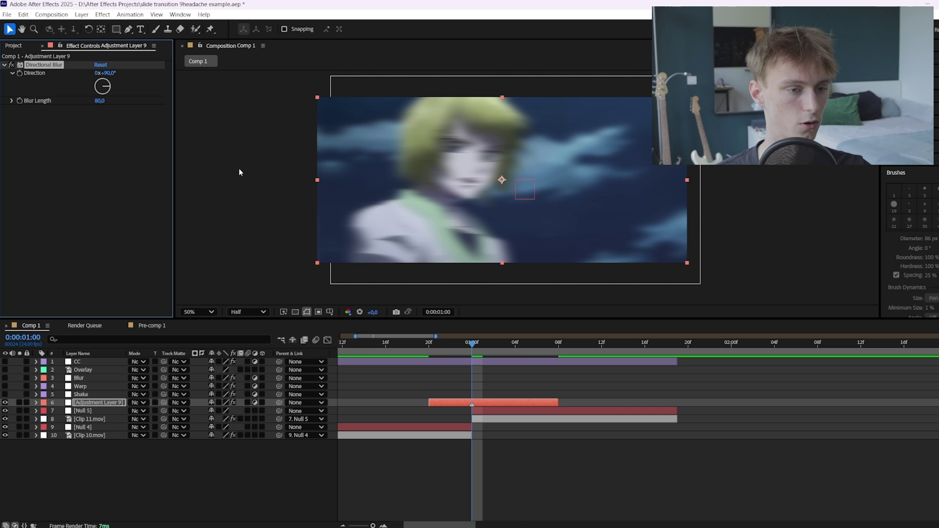
click(19, 101)
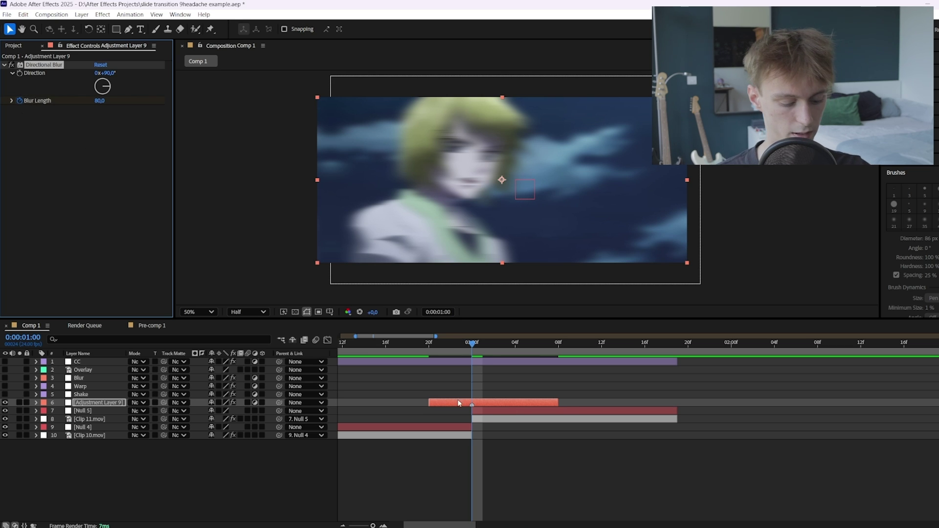
Keyframe the Blur Length at 0 on 0:00:00:20 and 0:00:01:07, and apply Easy Ease to all three keyframes
key(u)
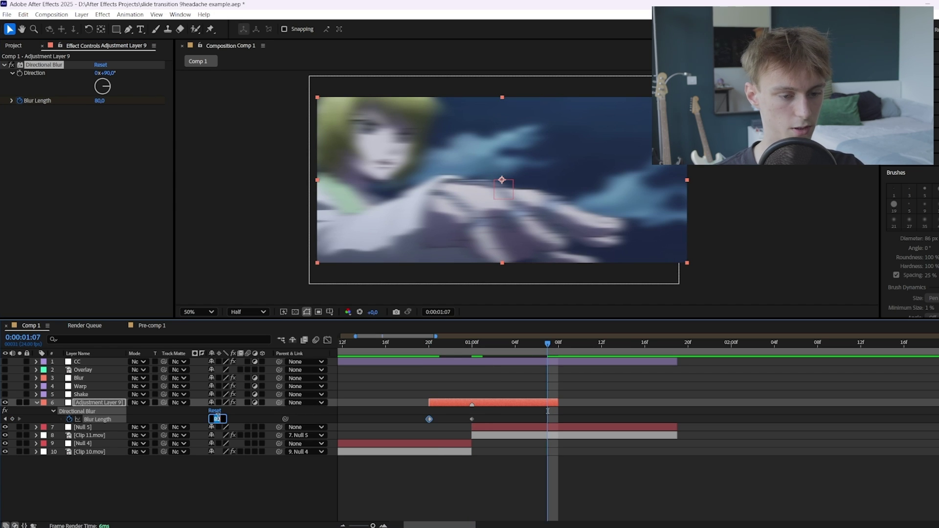
text(0)
key(Return)
drag(579, 415, 405, 427)
key(F9)
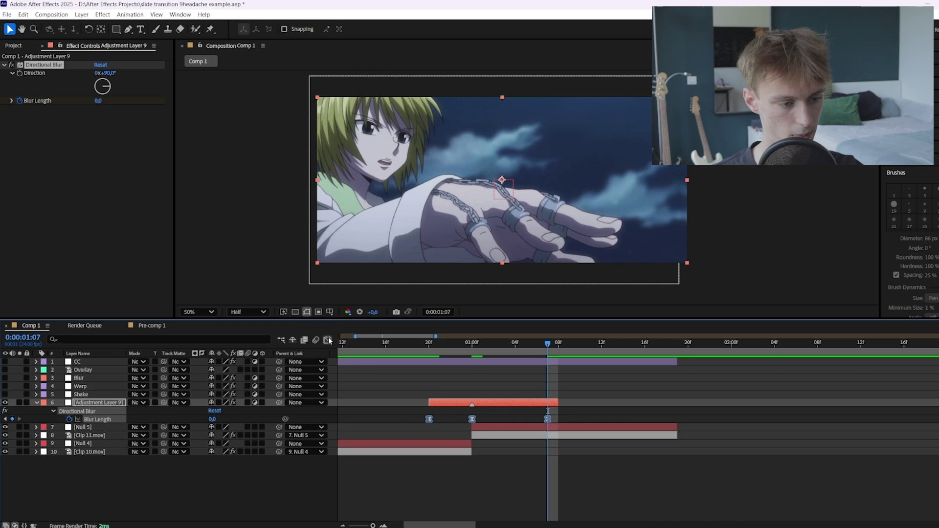
Shape the rising Blur Length curve from 0:00:00:20 to 0:00:01:00 into a slow start with a steeper climb to the peak, and preview it
click(328, 340)
scroll(426, 412, up, 3)
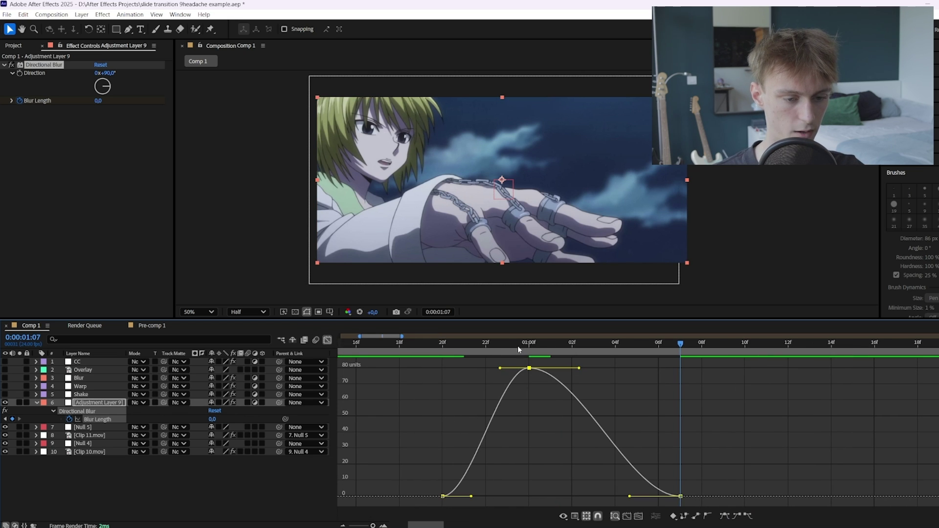
drag(518, 345, 465, 347)
drag(471, 496, 505, 496)
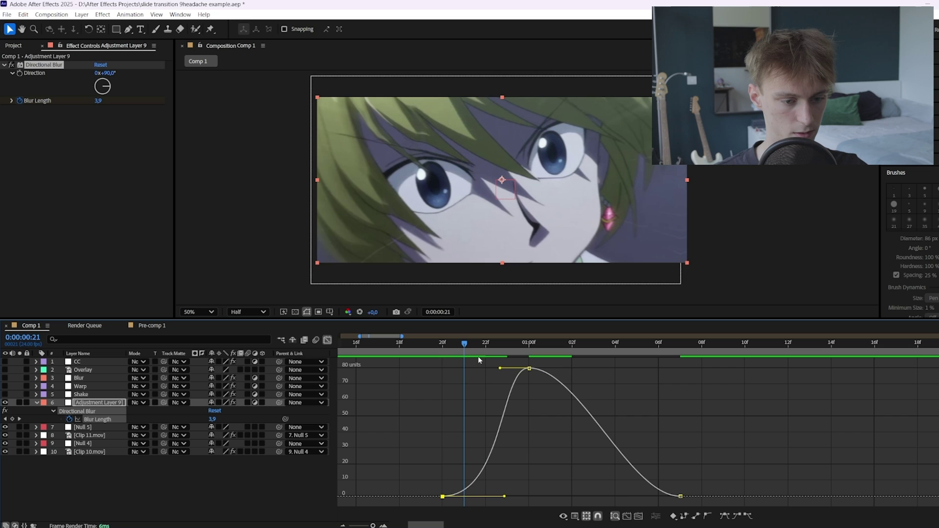
drag(500, 368, 516, 496)
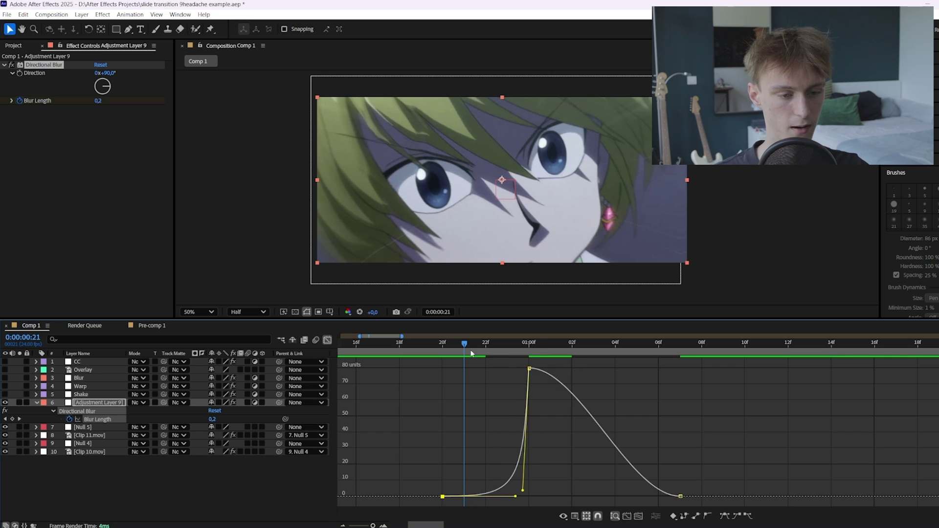
drag(471, 353, 509, 353)
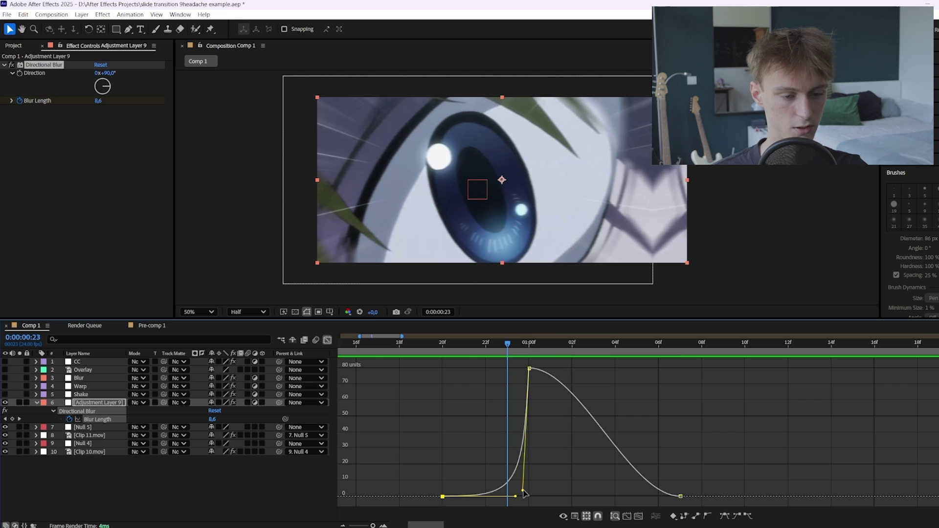
drag(524, 494, 493, 497)
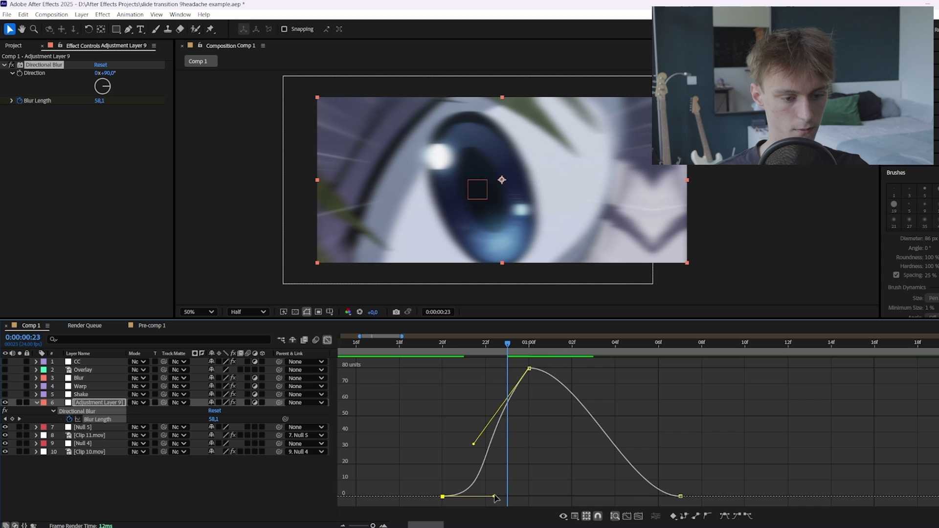
drag(473, 444, 495, 437)
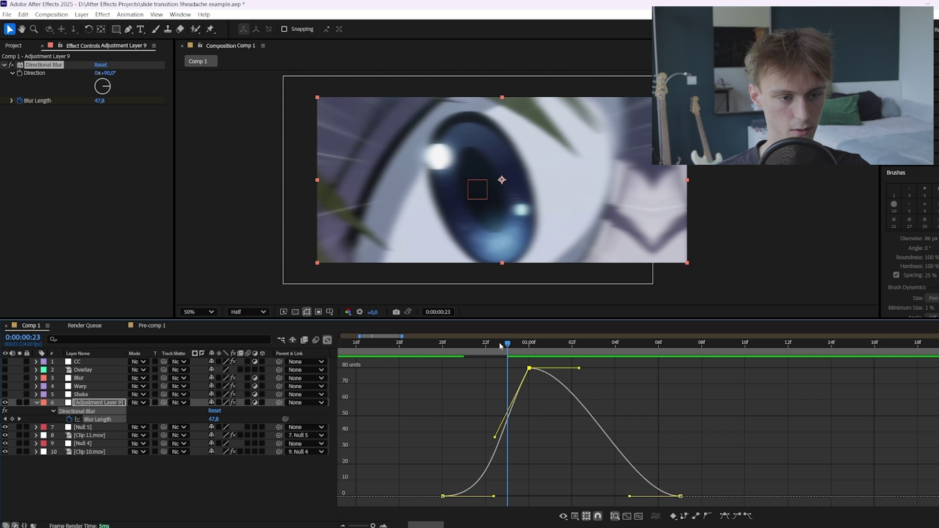
key(space)
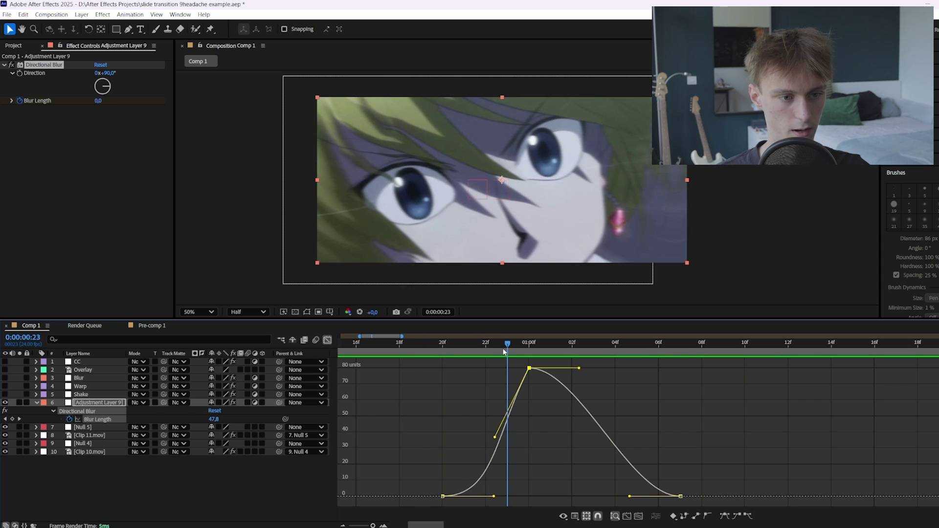
key(space)
Try a very steep drop in the Blur Length curve just after 0:00:01:00 and preview the transition
click(531, 343)
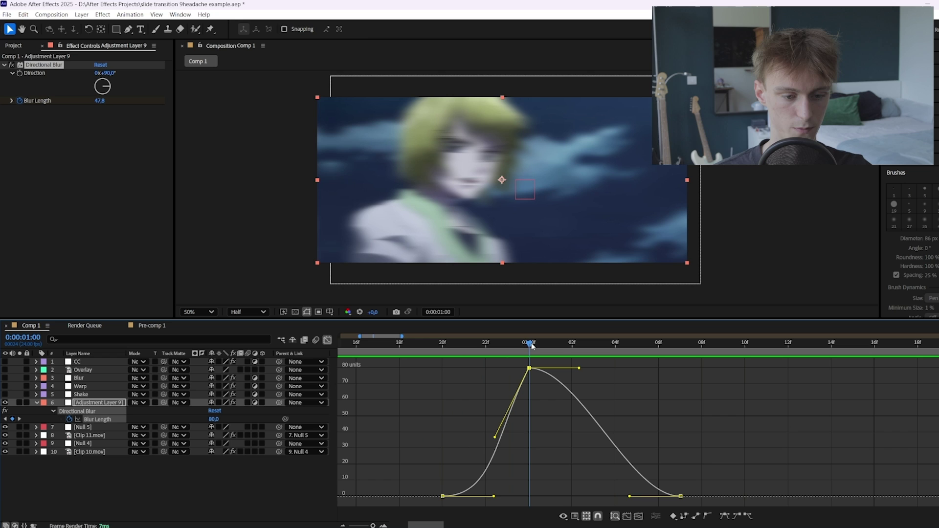
drag(539, 346, 558, 369)
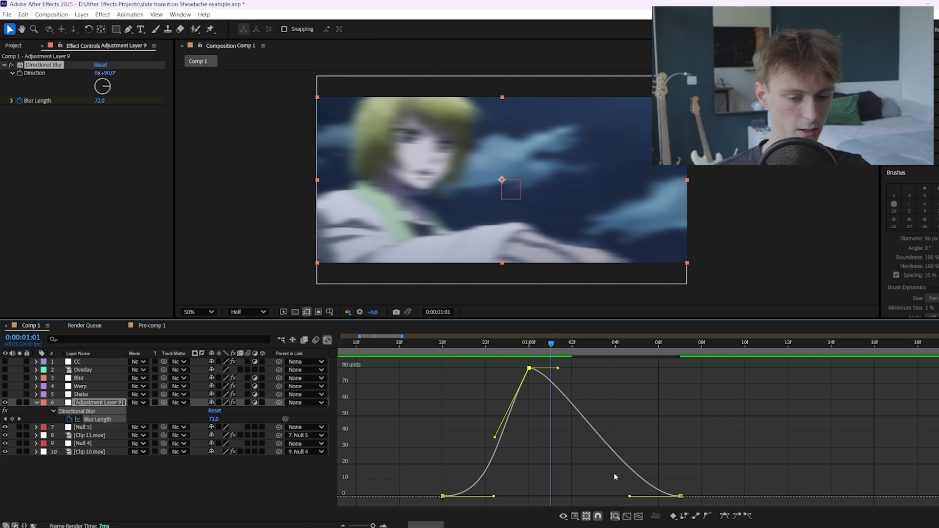
drag(630, 497, 529, 496)
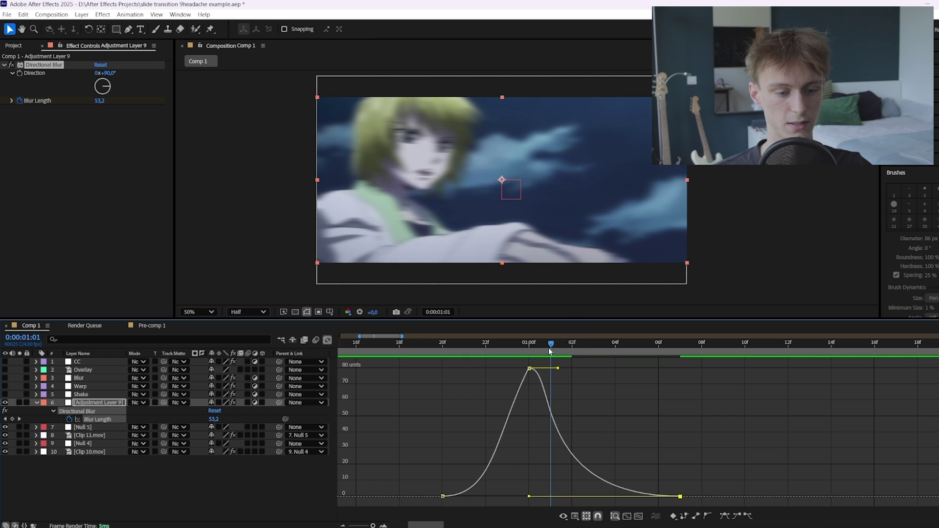
key(Page_Up)
drag(558, 368, 534, 487)
key(space)
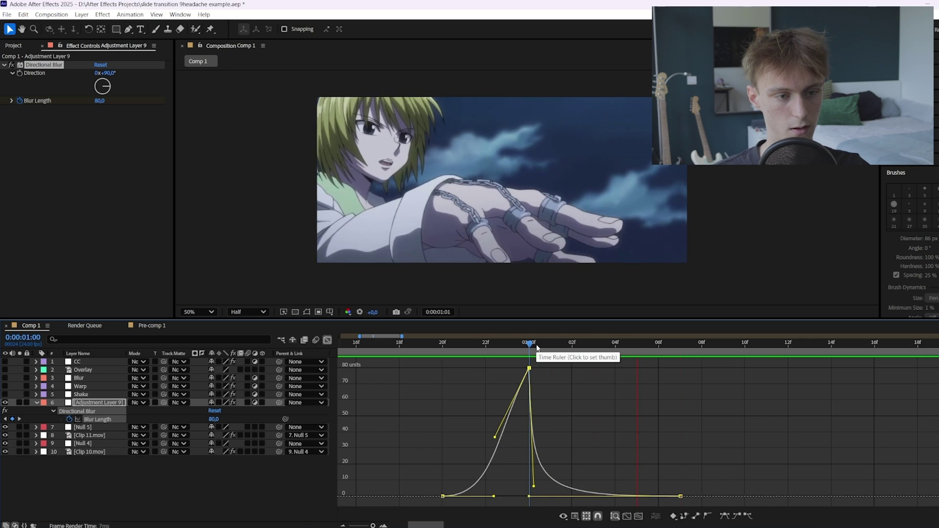
key(space)
key(space)
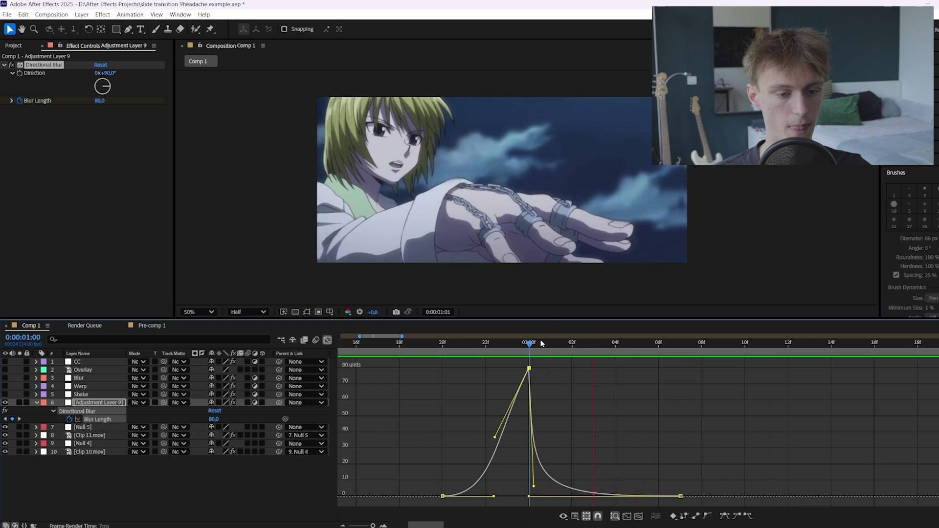
key(space)
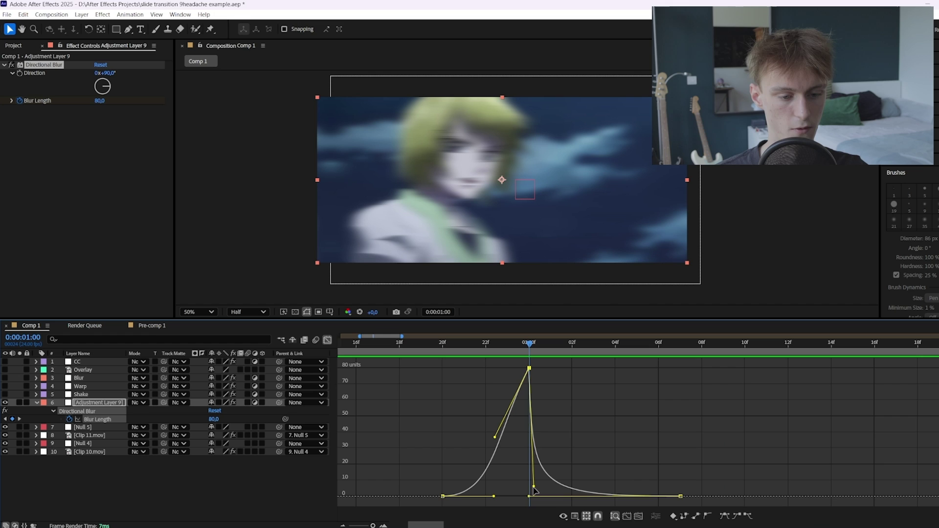
Soften the falling Blur Length curve after 0:00:01:00 with a short flat handle at the peak and a long ease-out, and preview it
drag(534, 486, 547, 367)
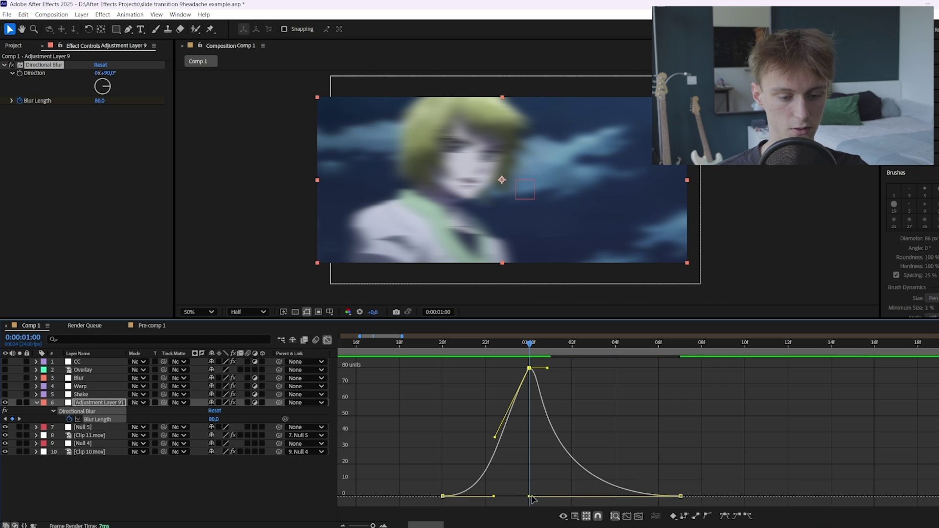
drag(530, 497, 561, 496)
drag(534, 347, 507, 346)
key(space)
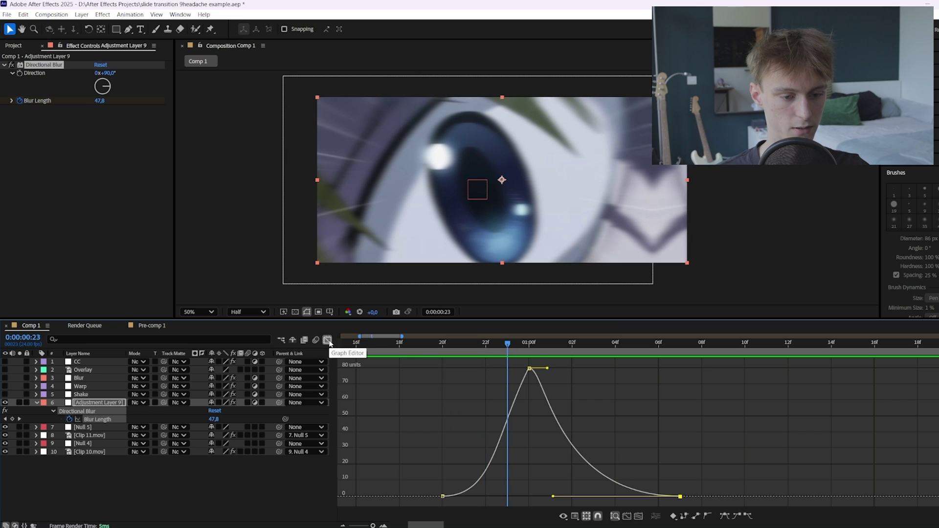
Return to the layer bar view, collapse Adjustment Layer 9's keyframes and set the current time to 0:00:01:00
click(328, 340)
key(u)
key(minus)
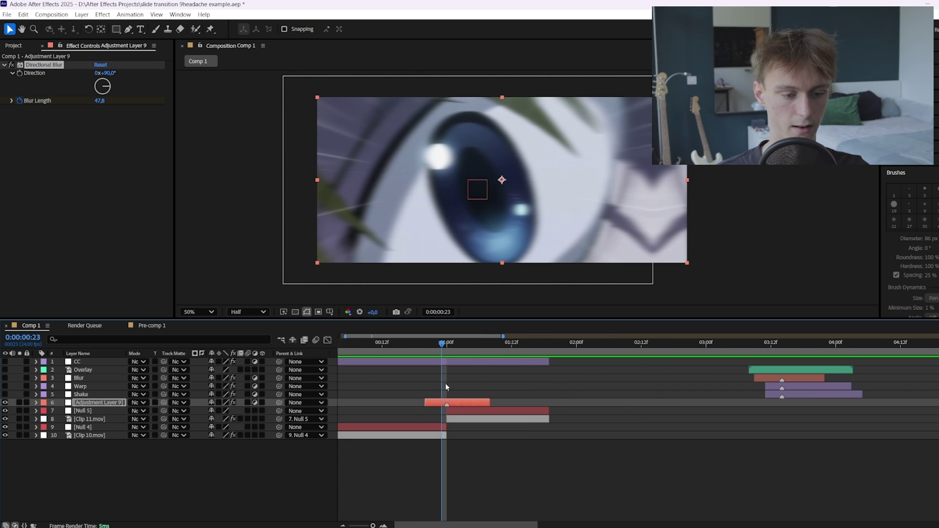
key(equal)
drag(474, 345, 479, 376)
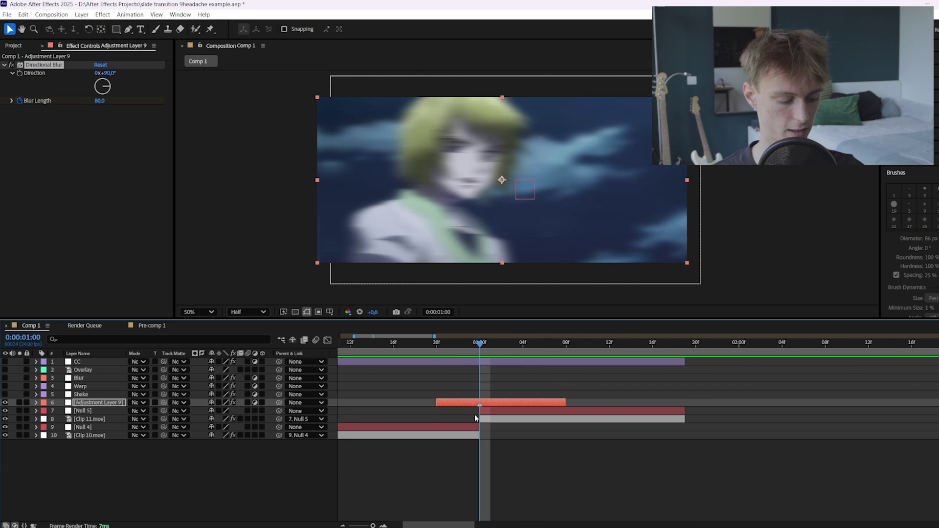
Add a new adjustment layer above Adjustment Layer 9 and trim it to run from 0:00:00:21 to about 0:00:01:17
key(ctrl+alt+y)
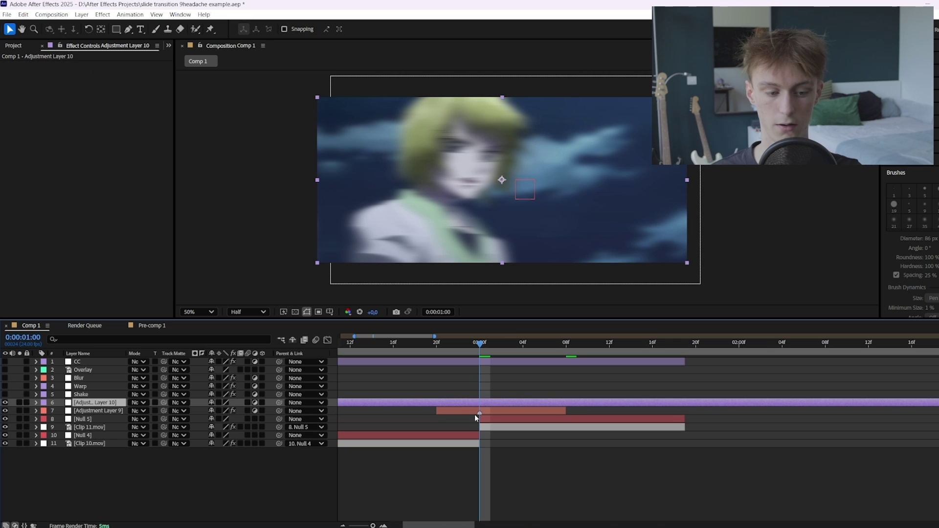
drag(438, 345, 482, 348)
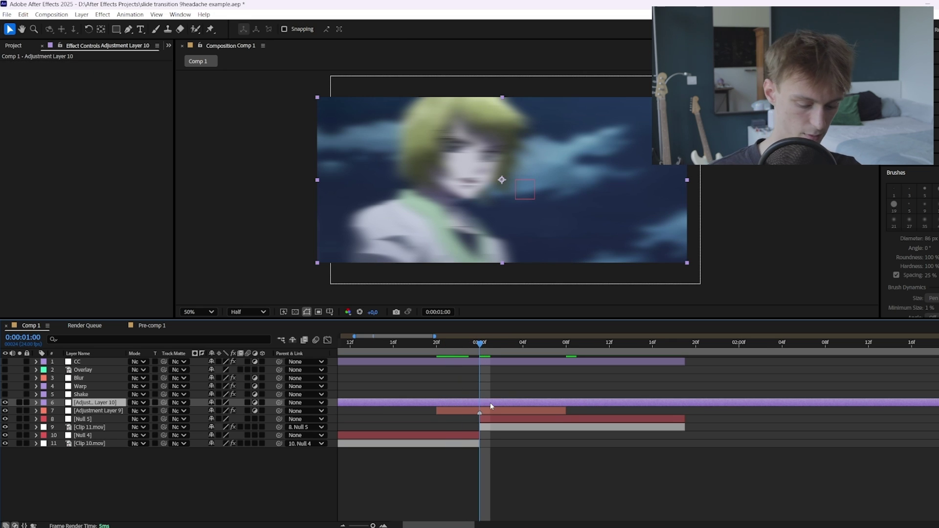
key(ctrl+shift+d)
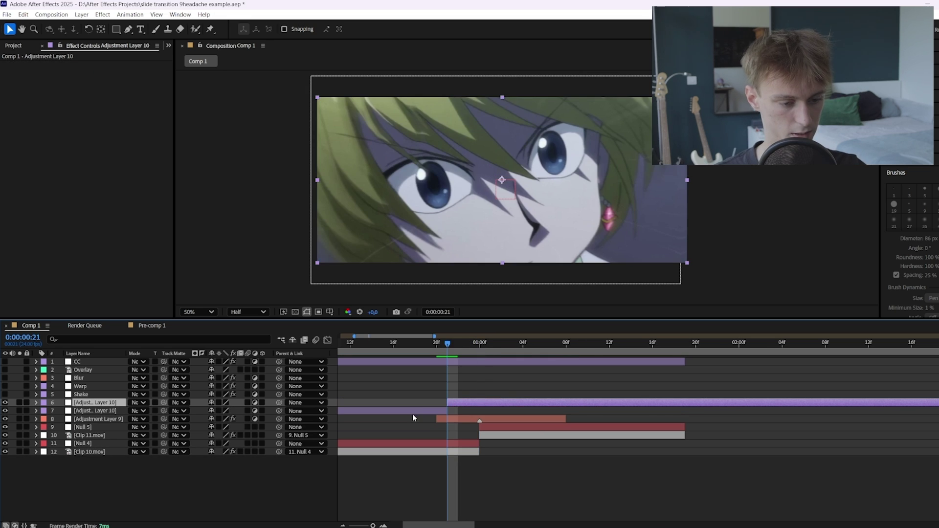
click(417, 411)
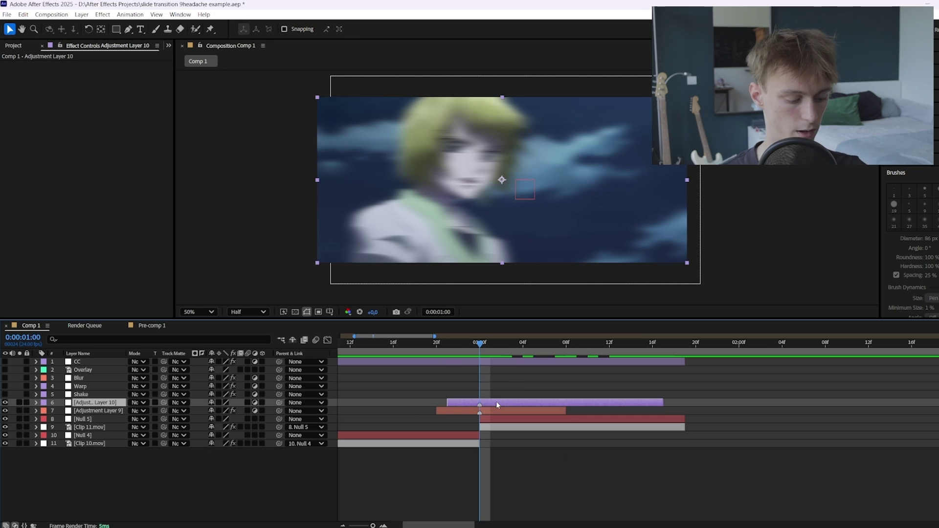
Apply the S_Shake effect to Adjustment Layer 10 and set its Frequency to 3,5
key(ctrl+space)
text(s)
key(Return)
click(101, 97)
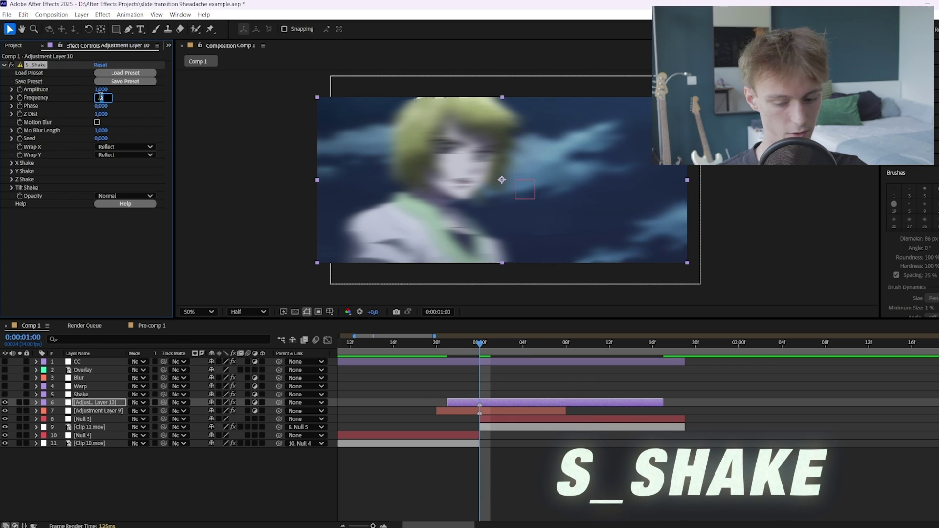
text(3,5)
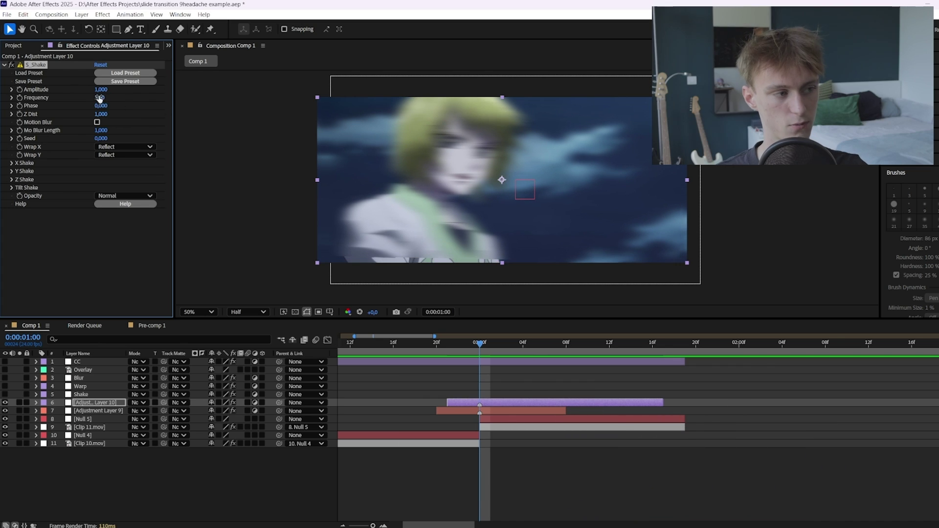
key(Return)
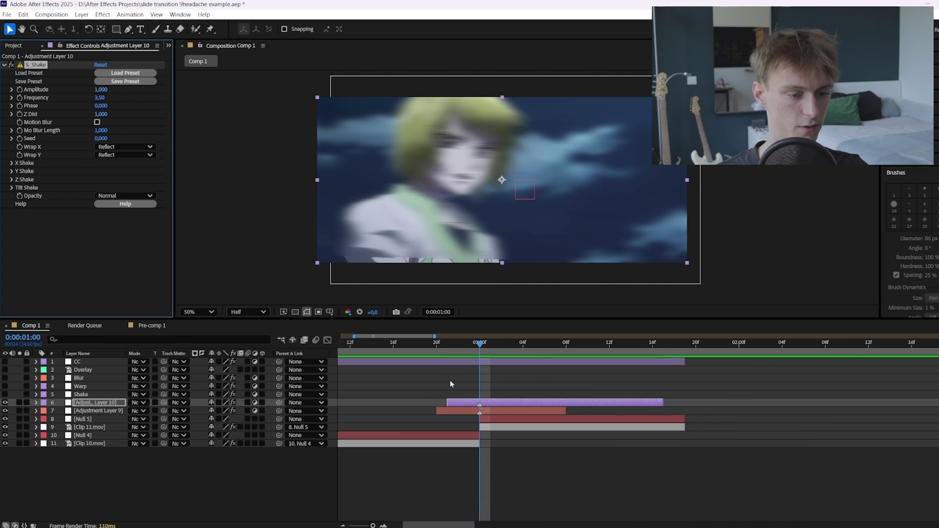
Set the S_Shake X Shake values to X Rand Amp 40, X Wave Amp 80 and X Wave Freq 0,6
scroll(433, 381, down, 4)
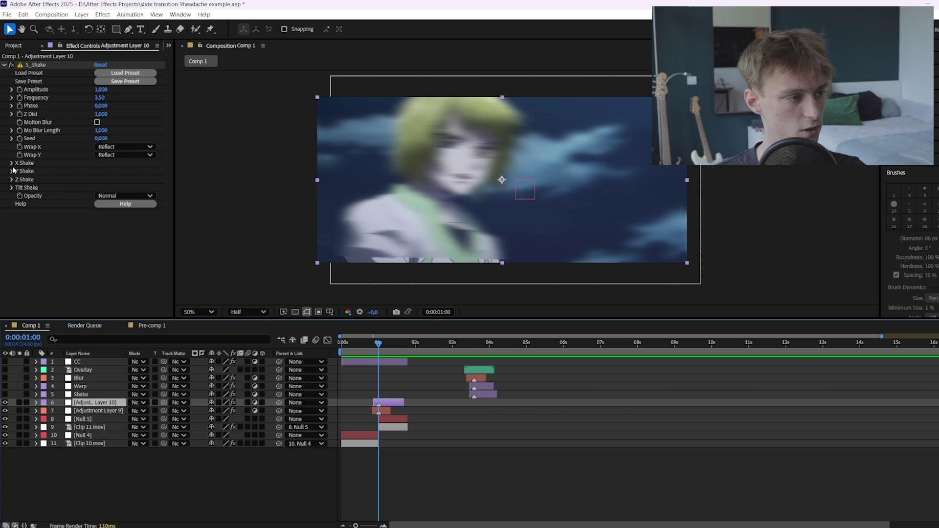
click(12, 164)
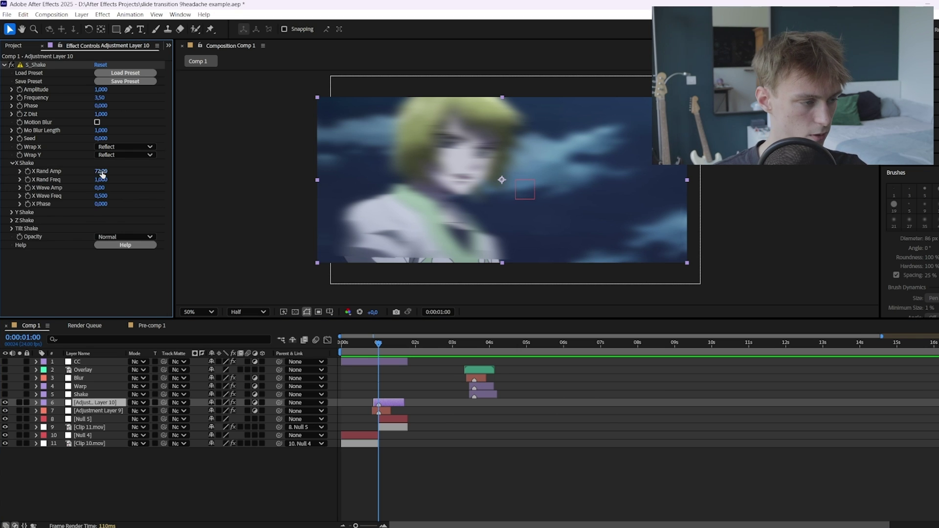
click(102, 171)
text(40)
key(Return)
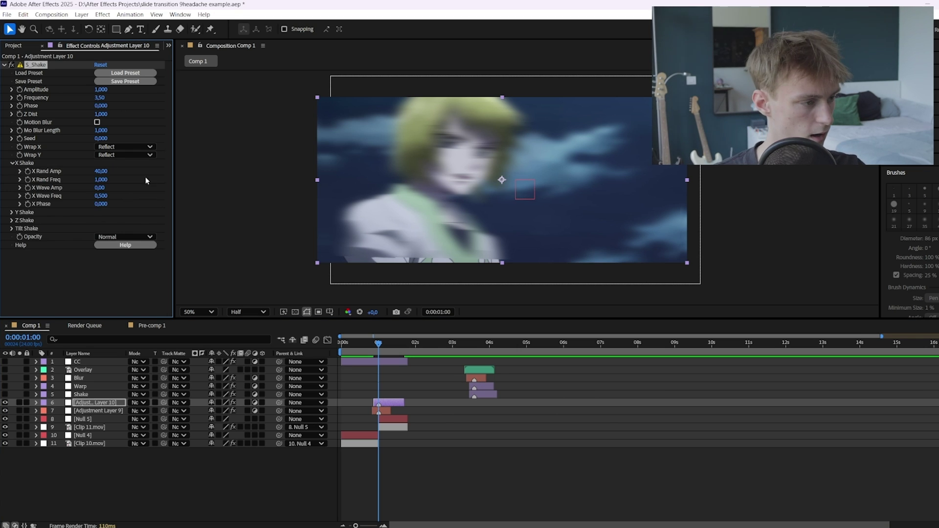
click(99, 188)
text(80)
key(Return)
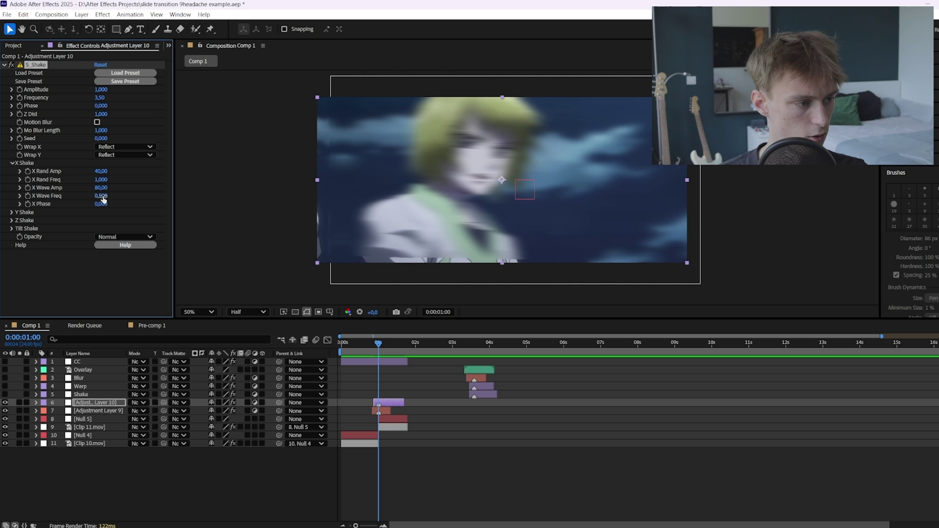
click(102, 197)
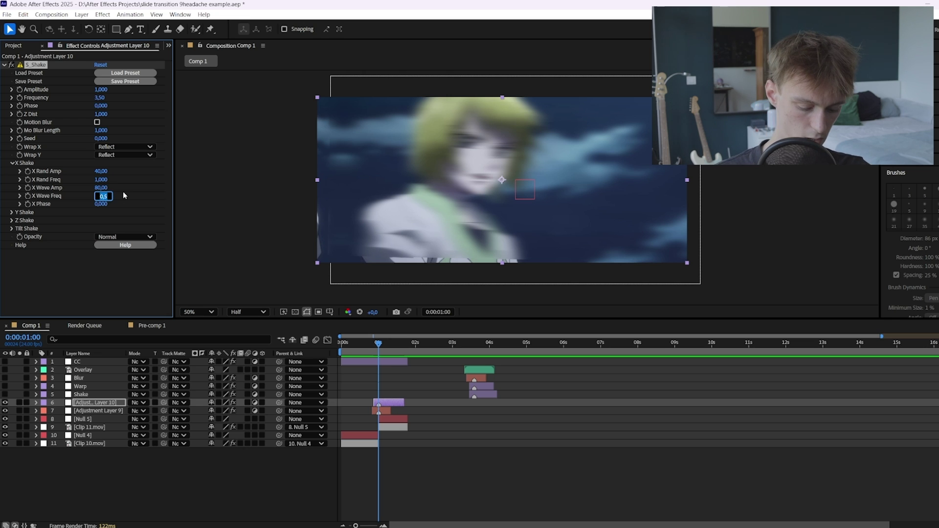
text(0)
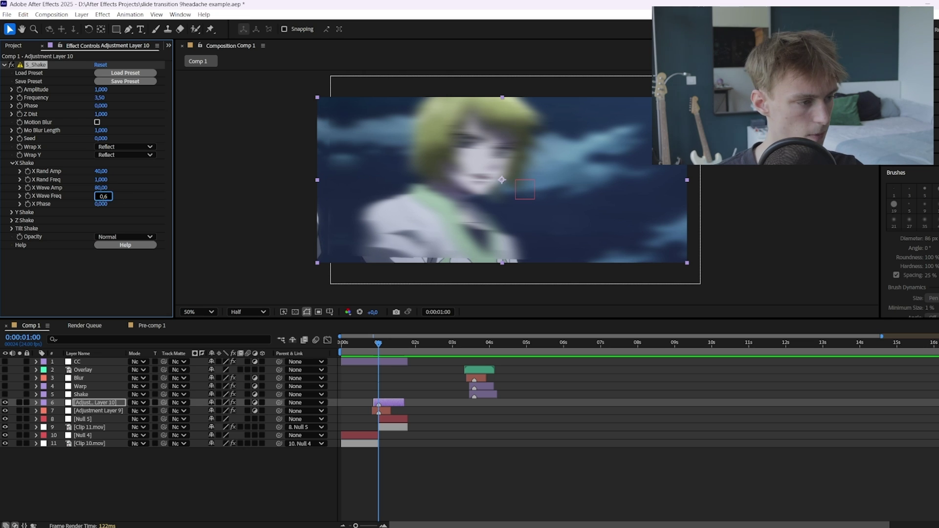
key(Return)
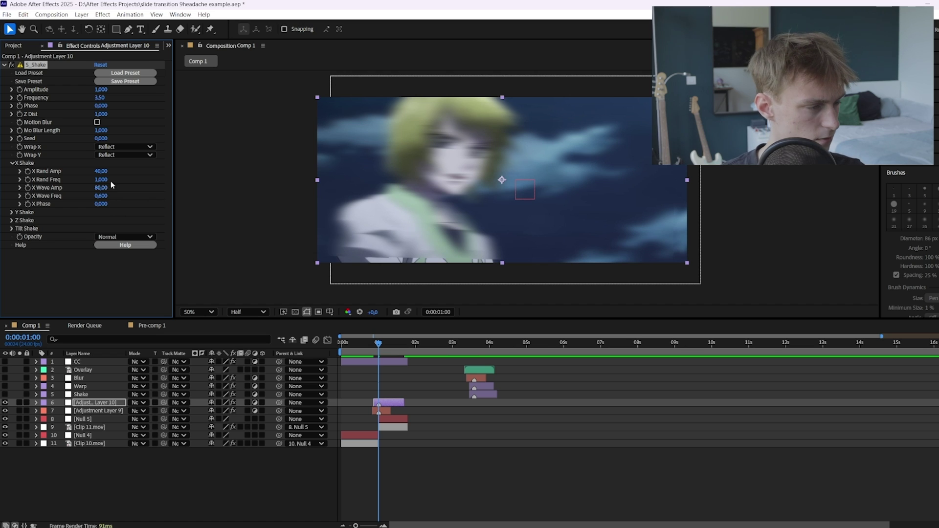
Set the S_Shake Y Shake values to Y Rand Amp 35, Y Wave Amp 80 and Y Wave Freq 0,6
click(11, 212)
click(101, 221)
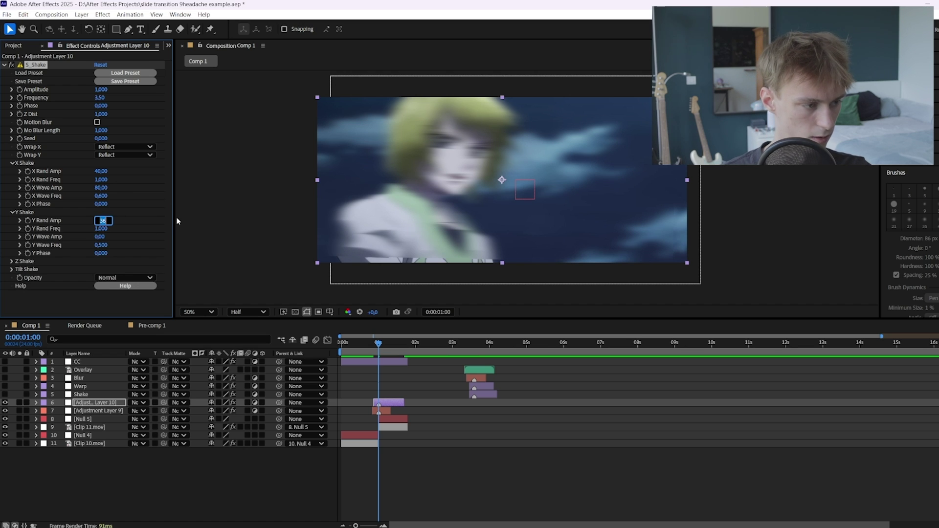
text(35)
key(Return)
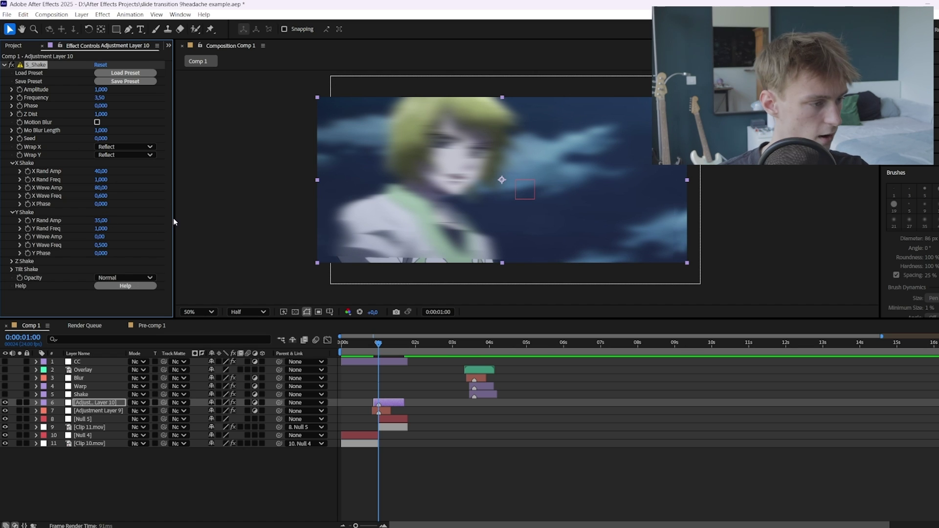
click(100, 237)
text(80)
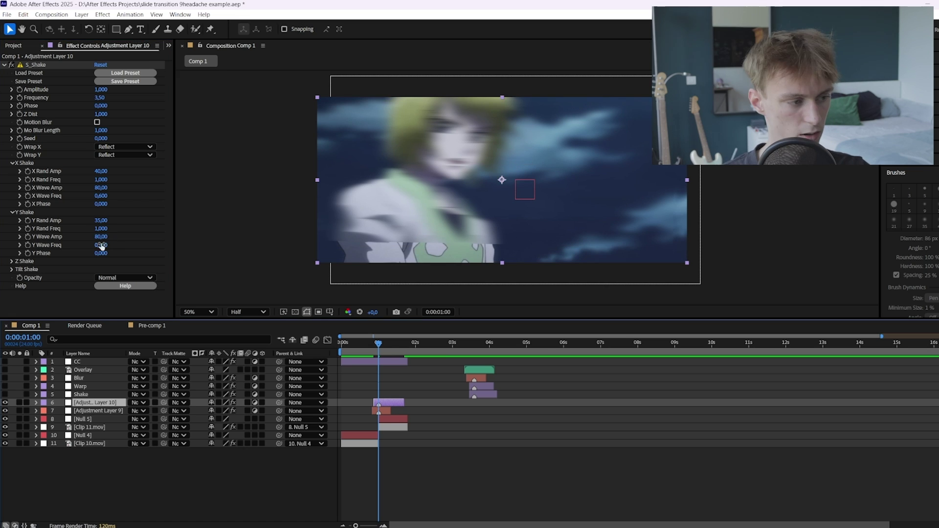
key(Return)
click(101, 244)
text(0,)
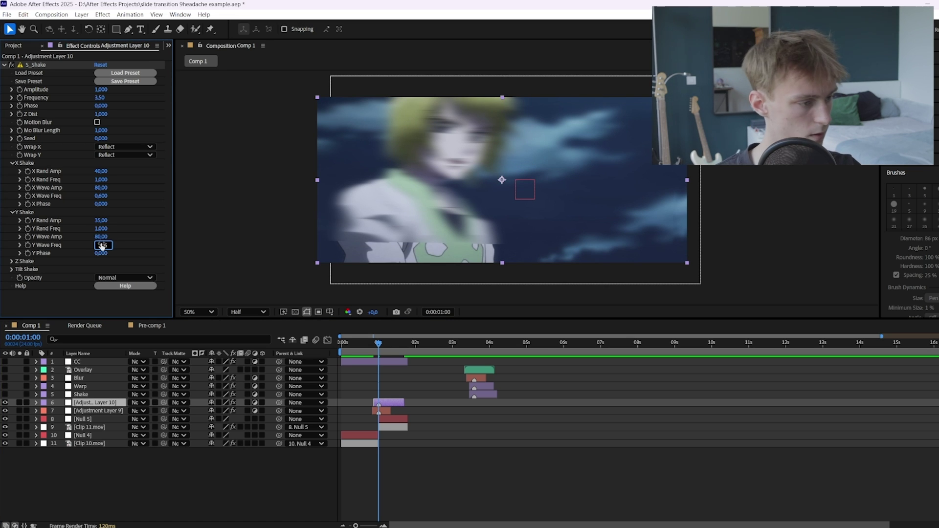
text(6)
key(Return)
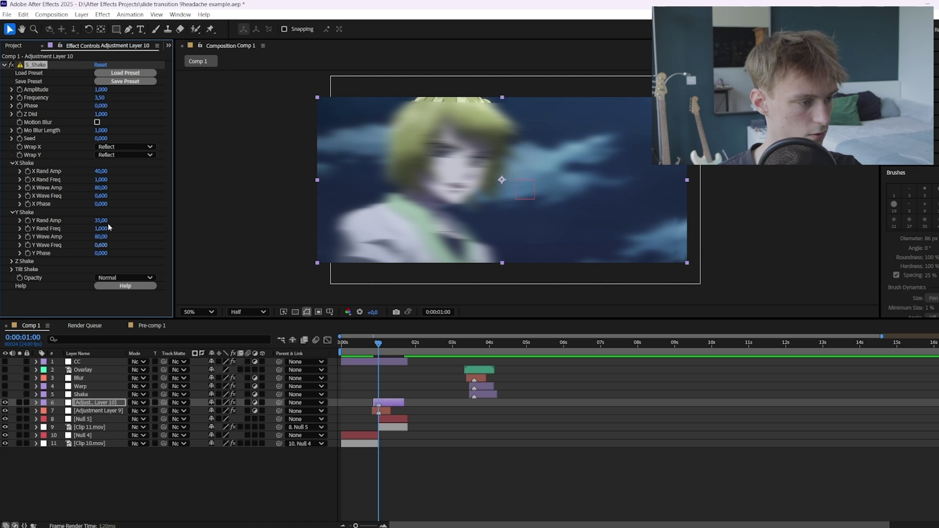
Set the S_Shake Tilt Shake values to Tilt Rand Amp 3, Tilt Wave Amp 2, Tilt Wave Freq 0,6 and Tilt Rand Freq 1,1
click(13, 269)
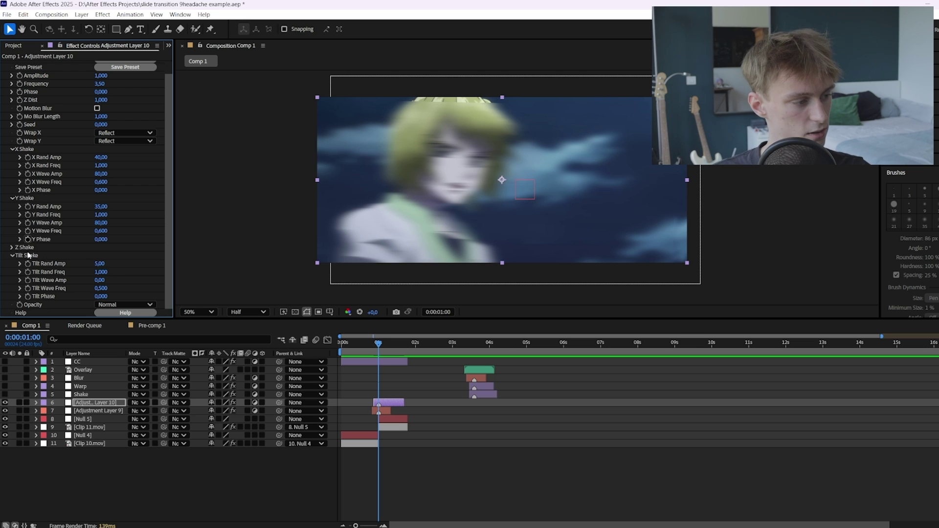
click(100, 264)
text(3)
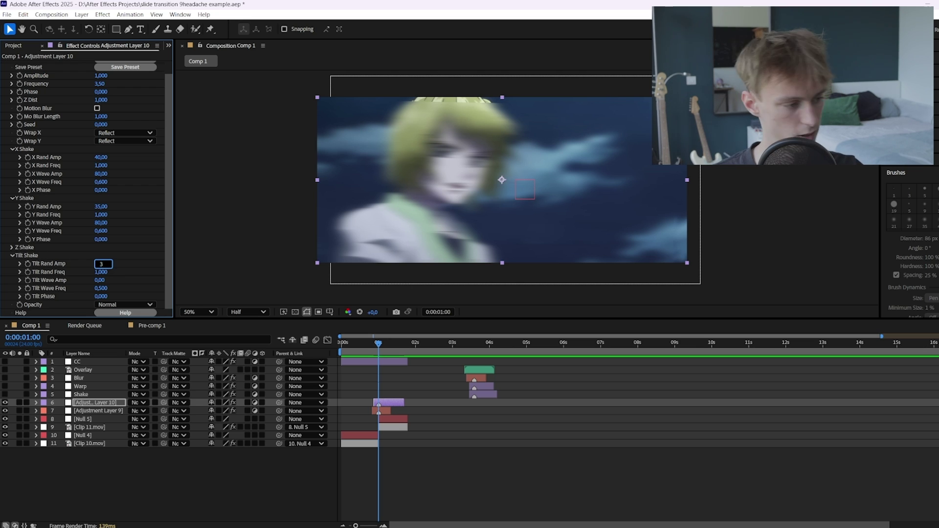
key(Return)
click(100, 280)
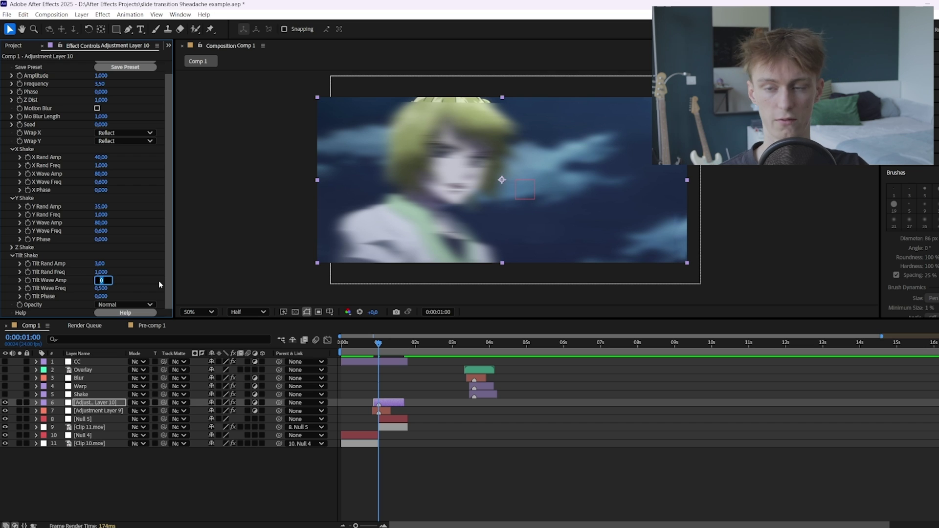
text(2)
key(Return)
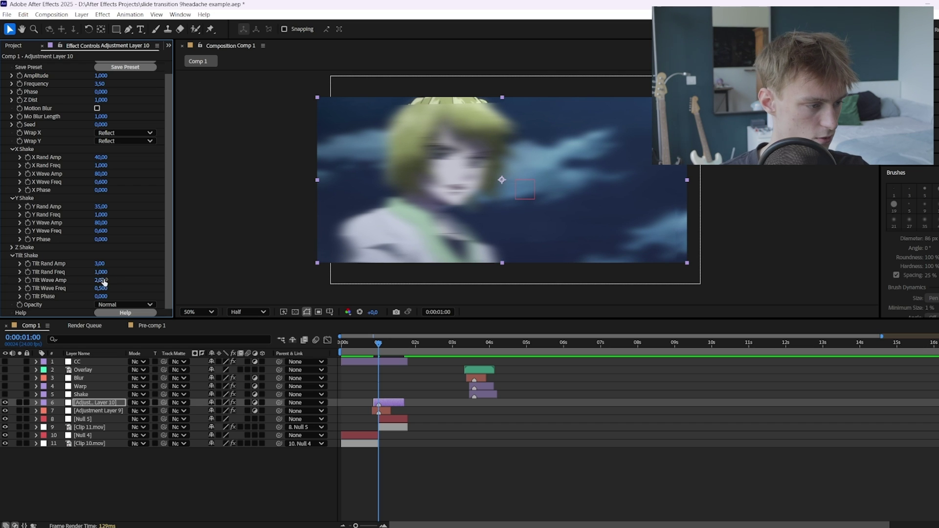
click(102, 289)
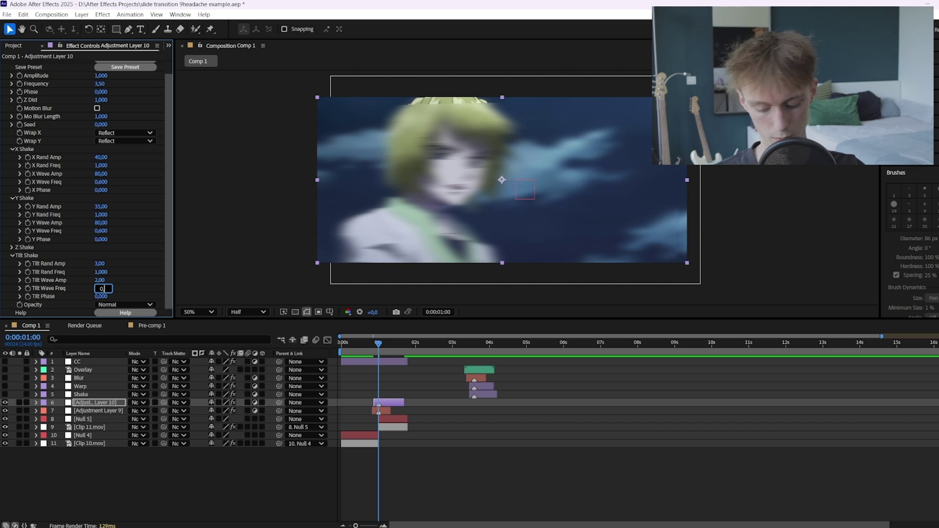
click(101, 271)
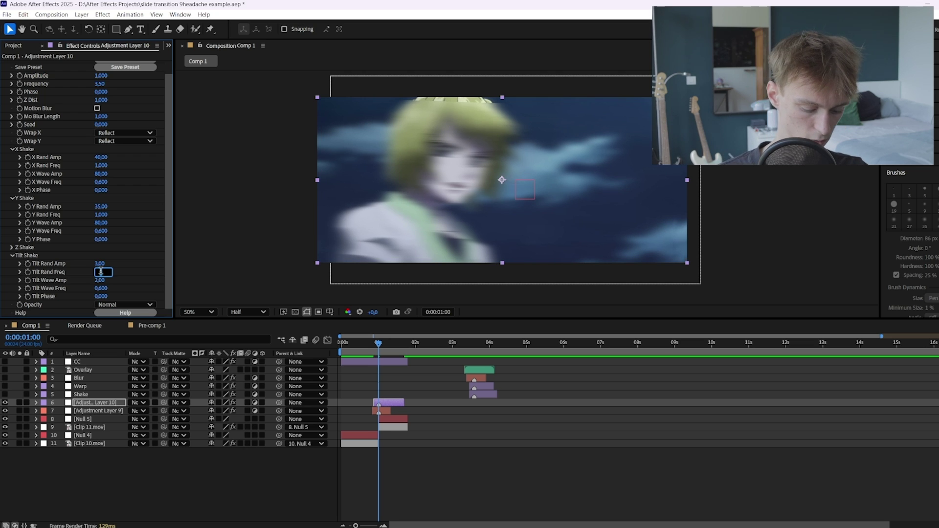
text(1,1)
key(Return)
Inspect the frame's upper edge at 0:00:01:00 and move Adjustment Layer 9 with the Directional Blur above Adjustment Layer 10
click(381, 345)
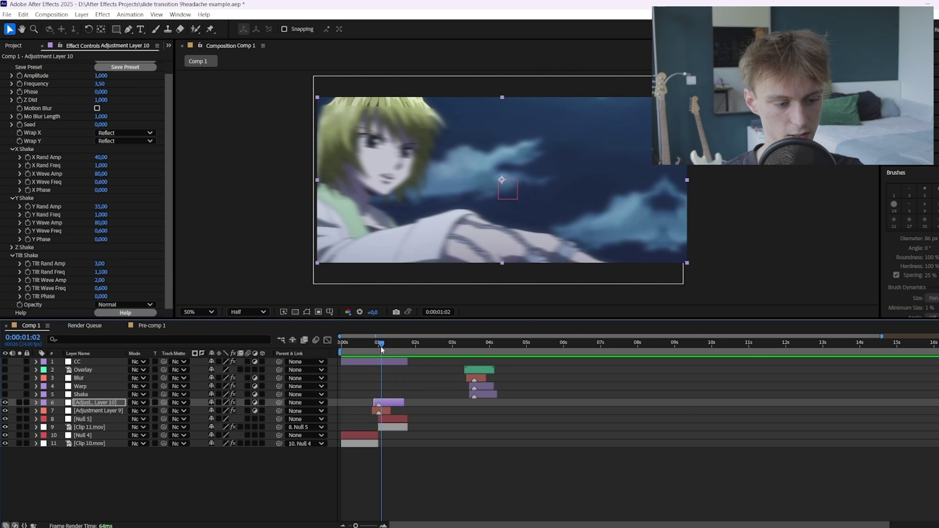
scroll(375, 388, up, 2)
key(Page_Up)
key(Page_Up)
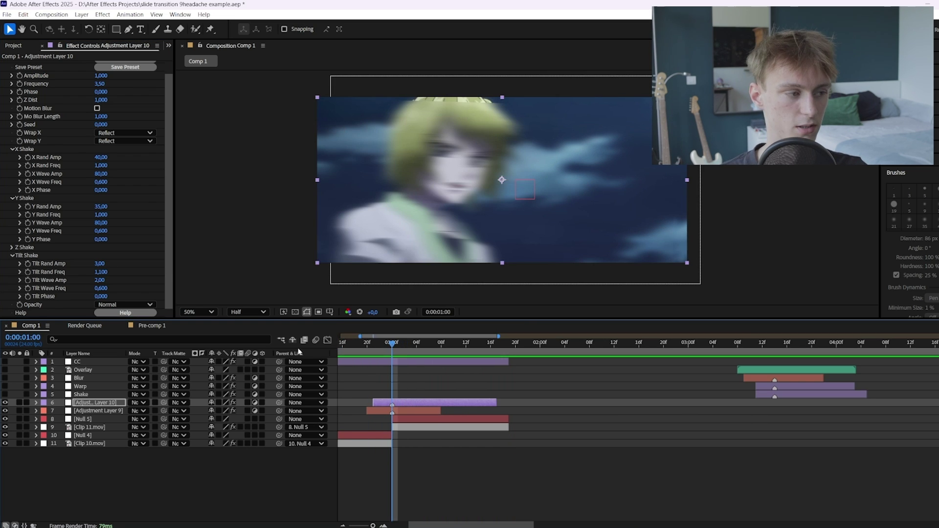
scroll(30, 214, up, 1)
scroll(434, 166, up, 4)
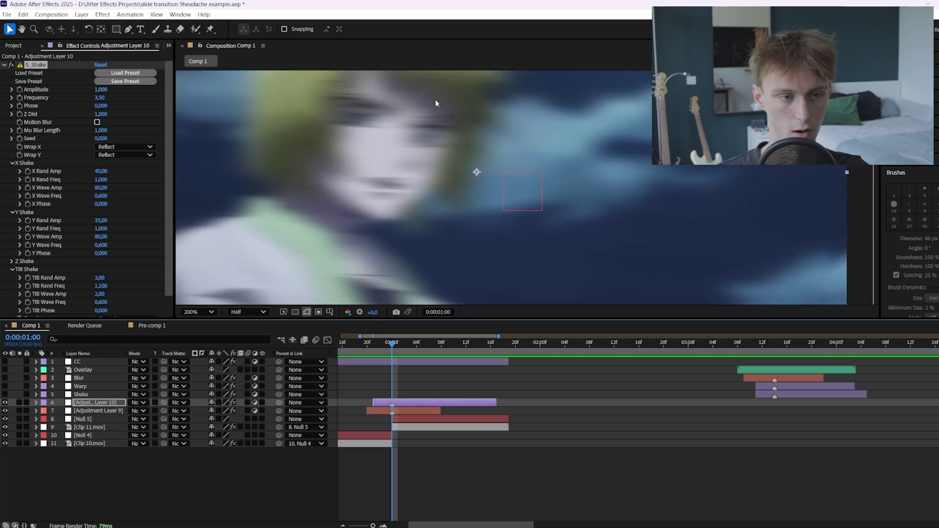
drag(541, 245, 564, 285)
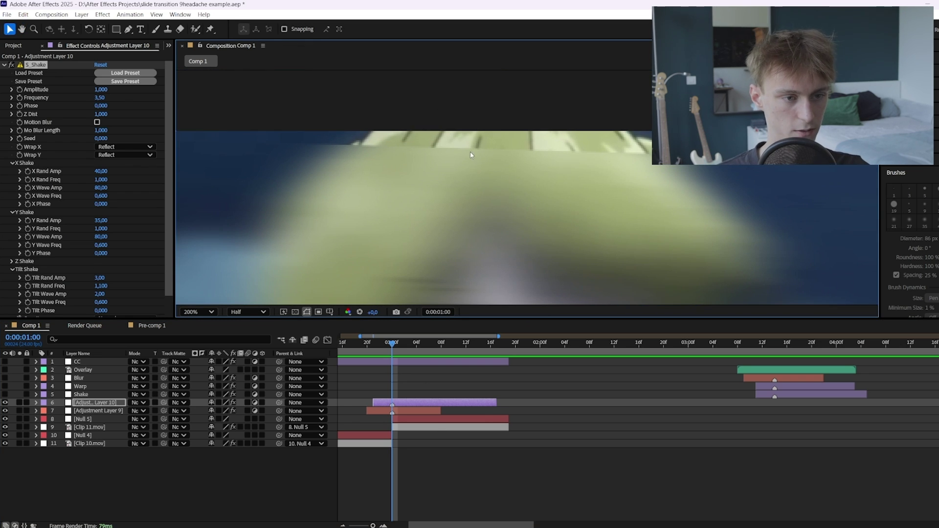
drag(97, 411, 97, 400)
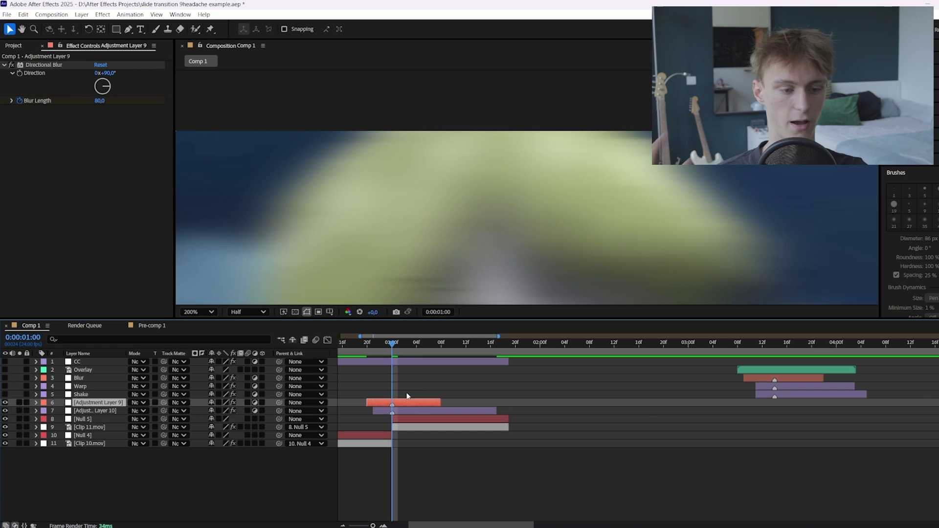
Set Wrap X and Wrap Y of S_Shake on Adjustment Layer 10 to No, and check the CC RepeTile settings on Clip 11.mov
click(409, 411)
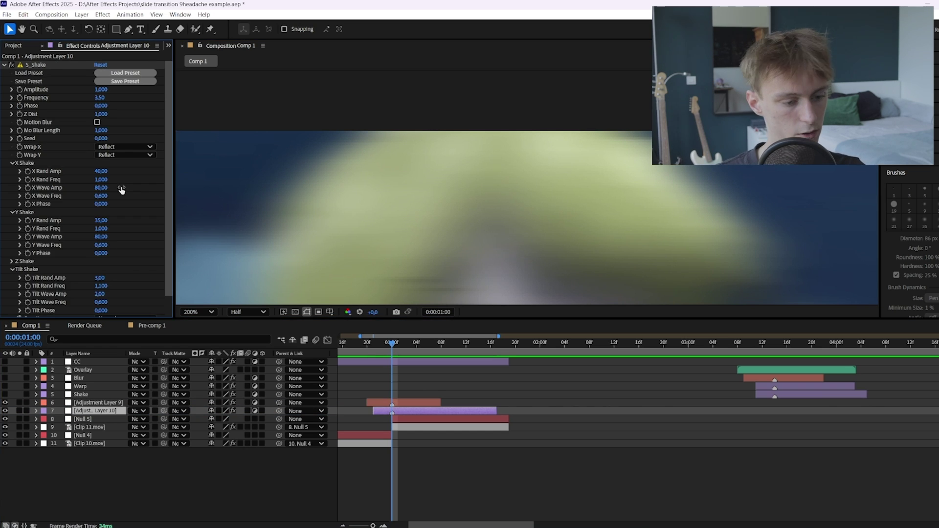
click(117, 147)
click(120, 155)
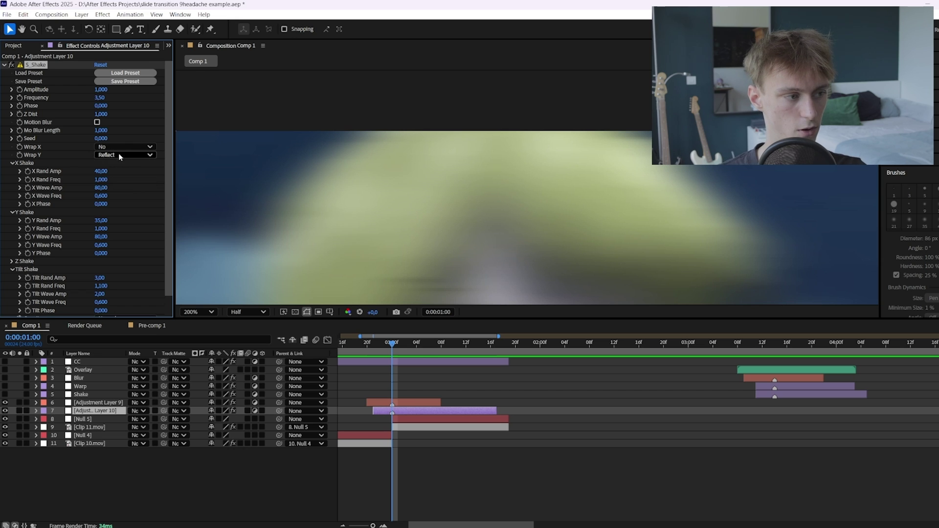
click(120, 155)
click(121, 163)
click(441, 424)
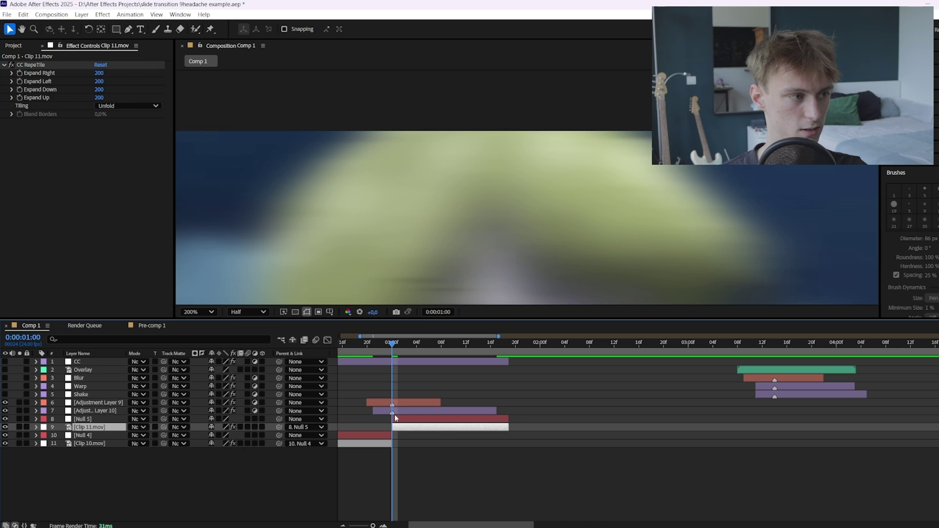
click(420, 410)
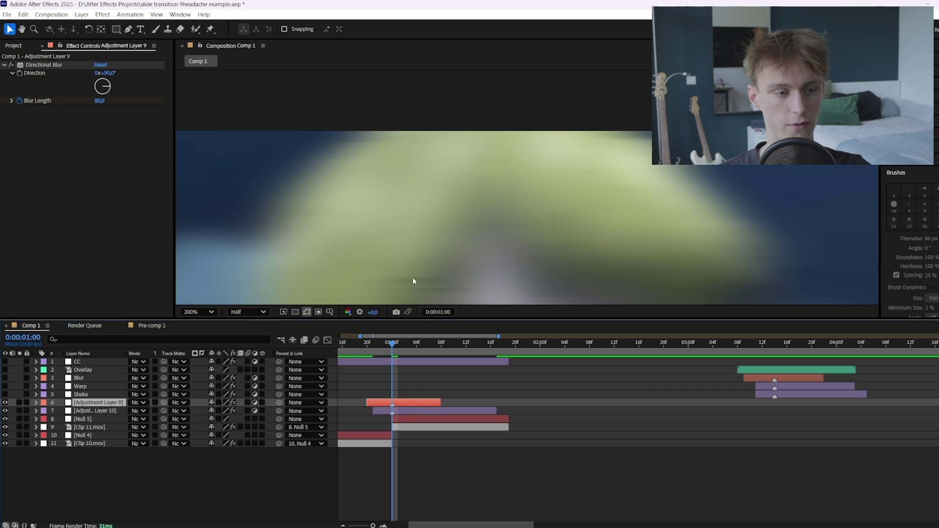
scroll(430, 254, down, 4)
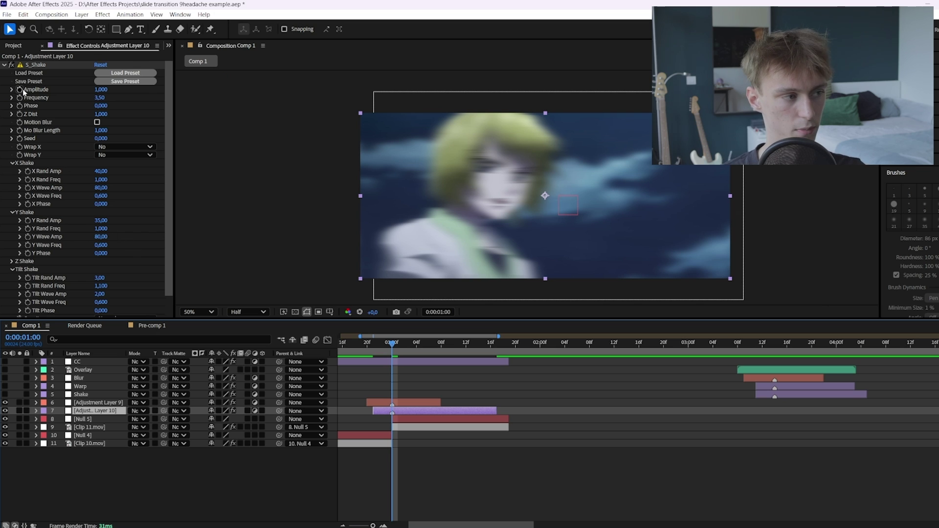
Keyframe the S_Shake Amplitude of Adjustment Layer 10 from 0 at 0:00:00:21 to 1 at 0:00:01:00
click(23, 89)
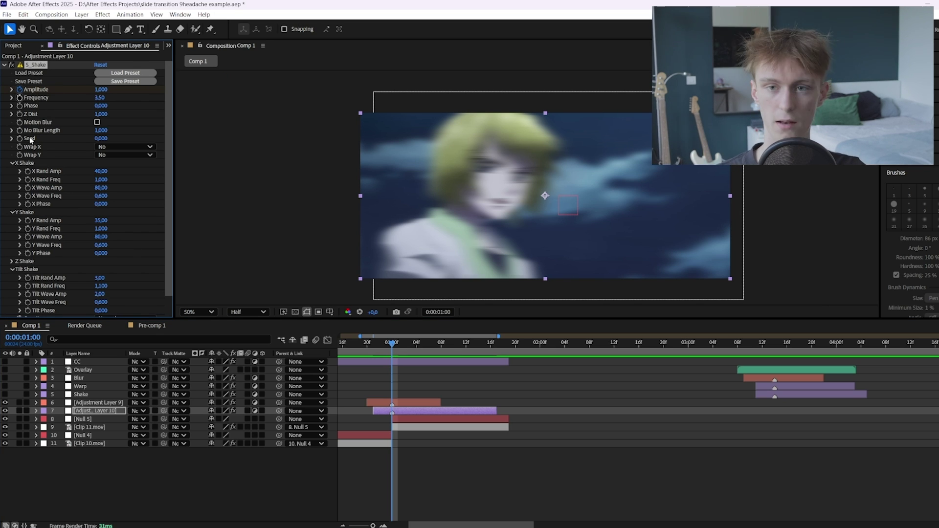
scroll(27, 108, down, 1)
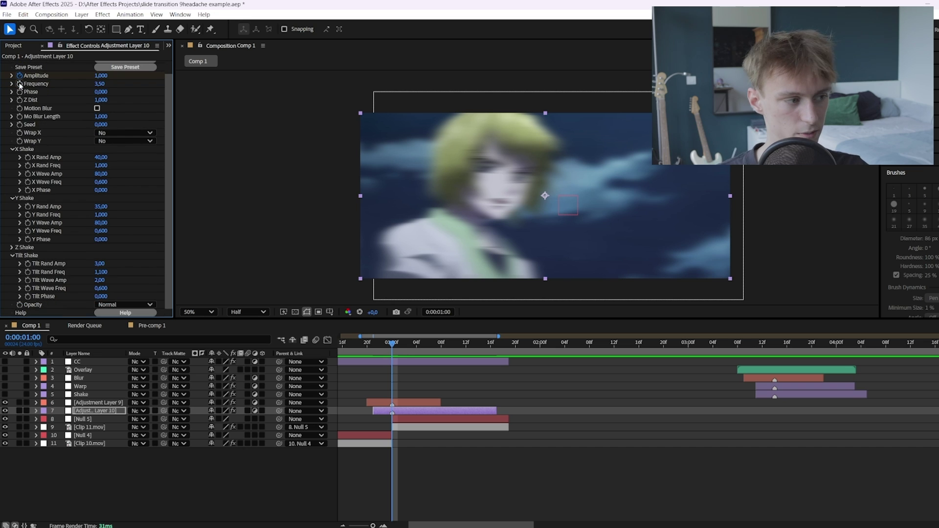
scroll(28, 200, up, 1)
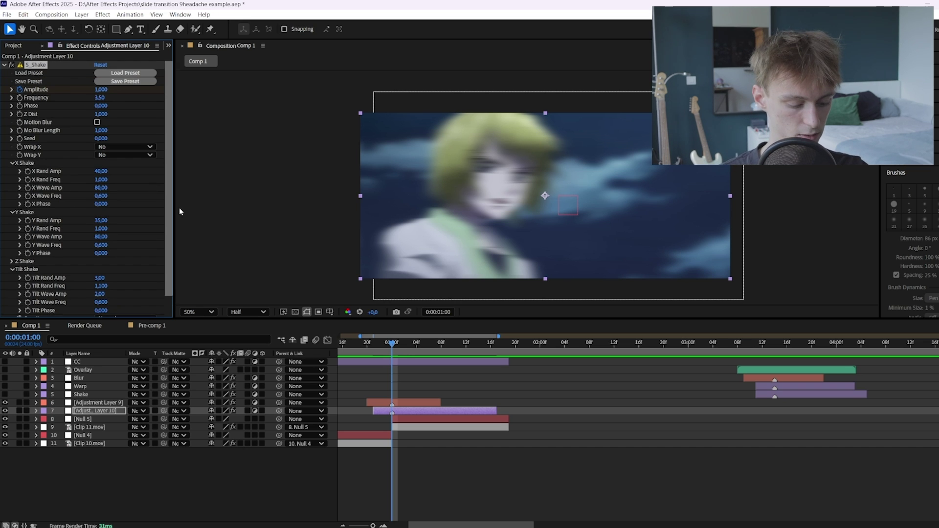
key(u)
key(Page_Up)
key(Page_Up)
key(Page_Up)
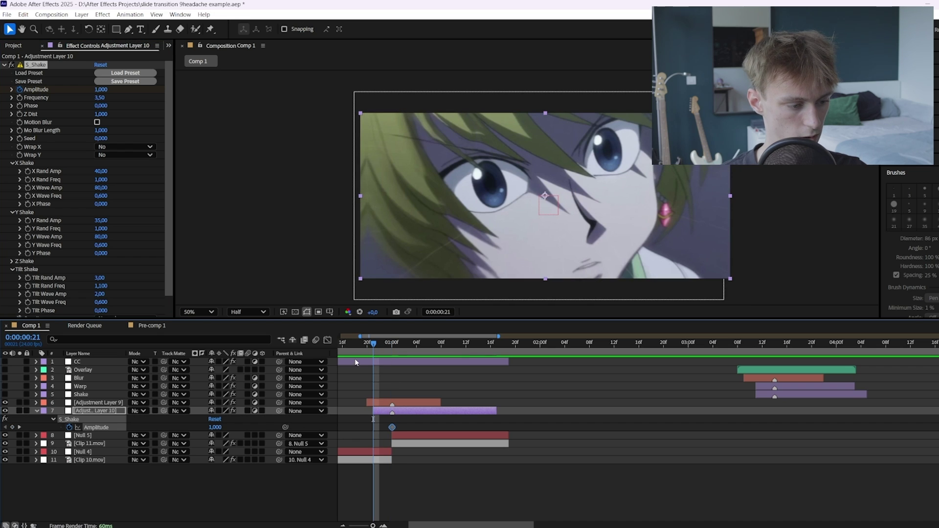
text(1)
key(Return)
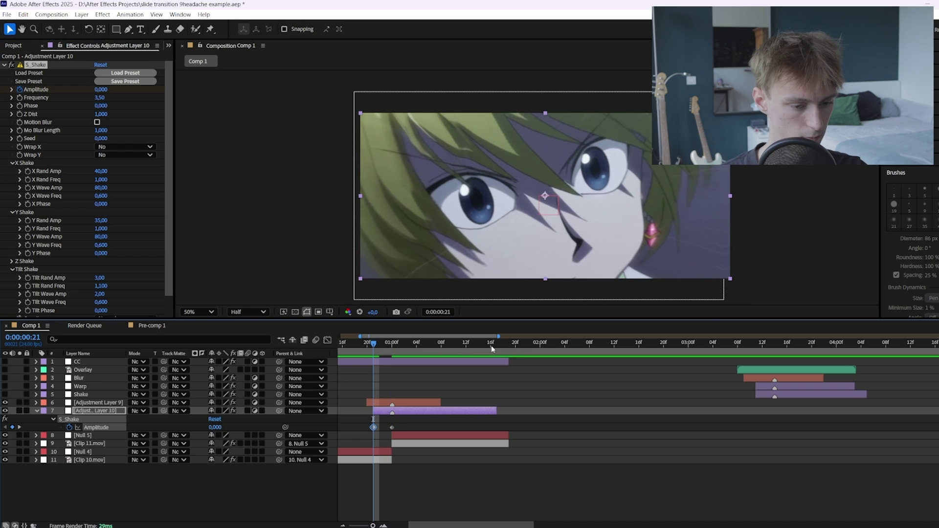
Add an S_Shake Amplitude keyframe of 0 at 0:00:01:16
key(o)
text(0)
key(Return)
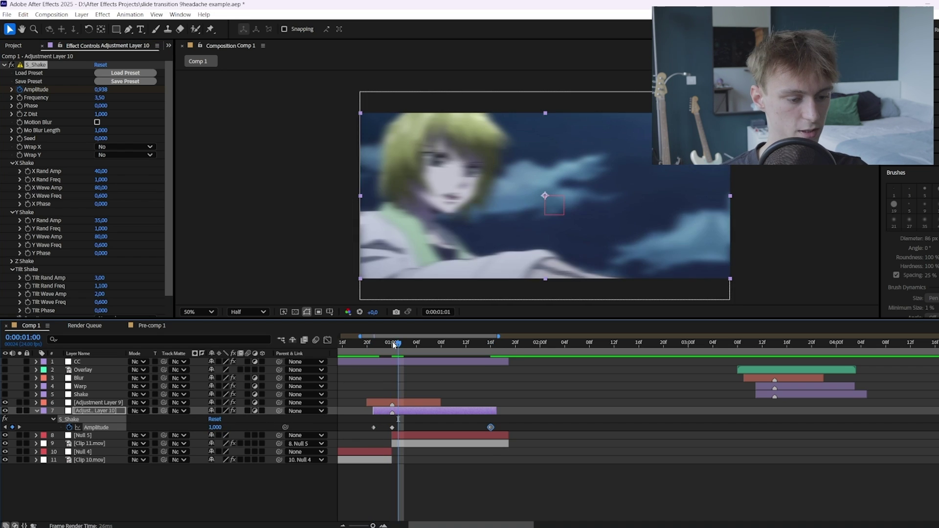
Ease all three Amplitude keyframes and shape the graph to rise slowly, then steeply, into the peak at 0:00:01:00
drag(398, 344, 392, 344)
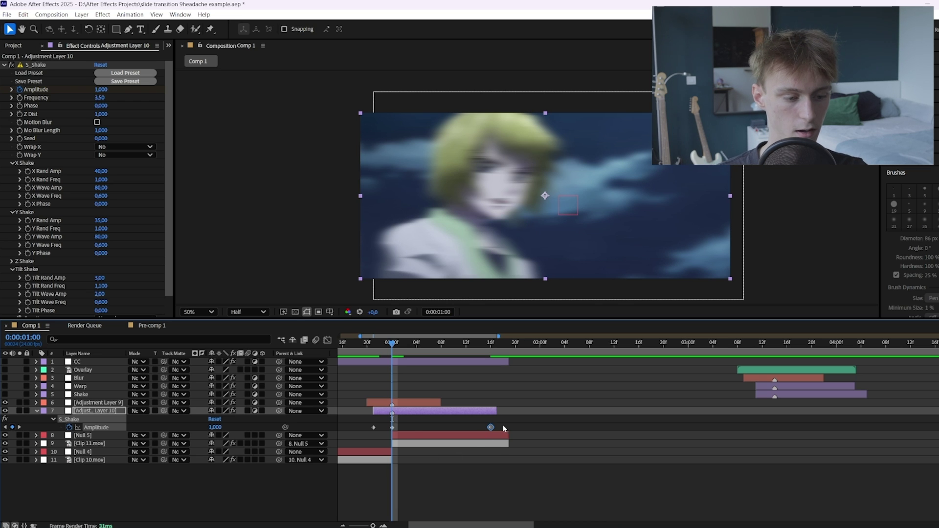
drag(504, 429, 368, 425)
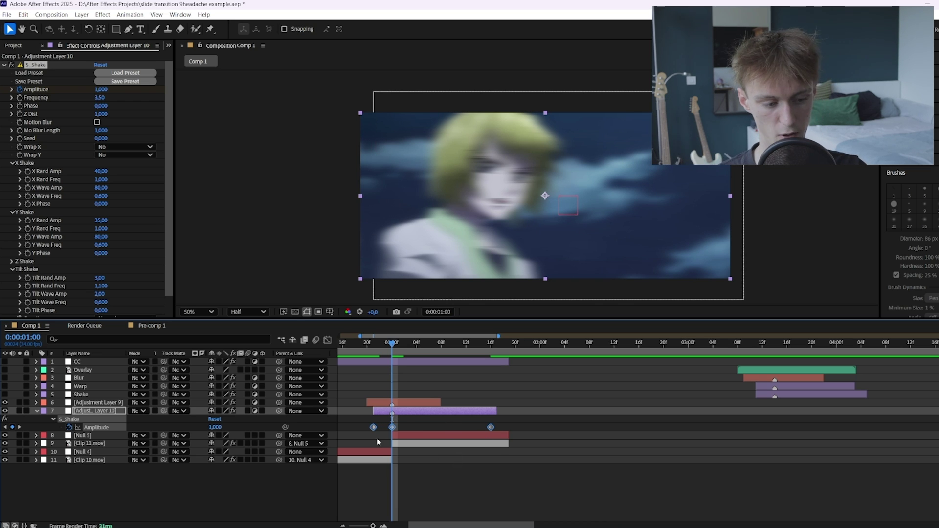
click(328, 340)
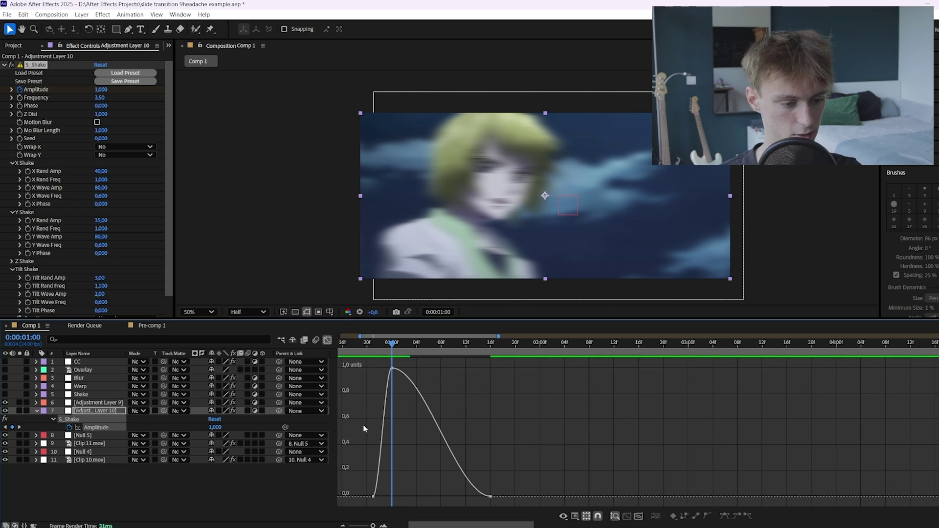
scroll(368, 430, up, 4)
drag(373, 456, 445, 497)
drag(435, 369, 470, 483)
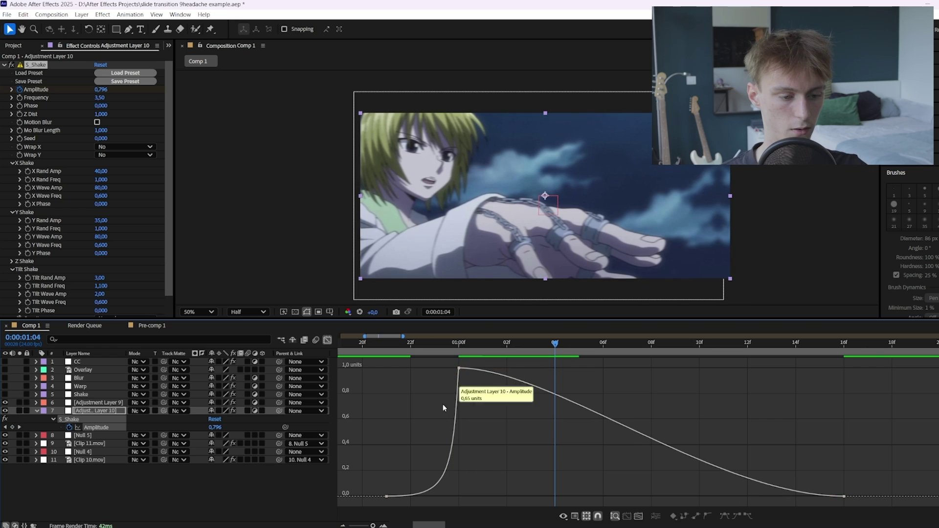
Reshape the Amplitude graph after the peak into a fast drop with a long, gentle ease-out, and preview the shake
drag(444, 362, 535, 402)
drag(661, 397, 927, 510)
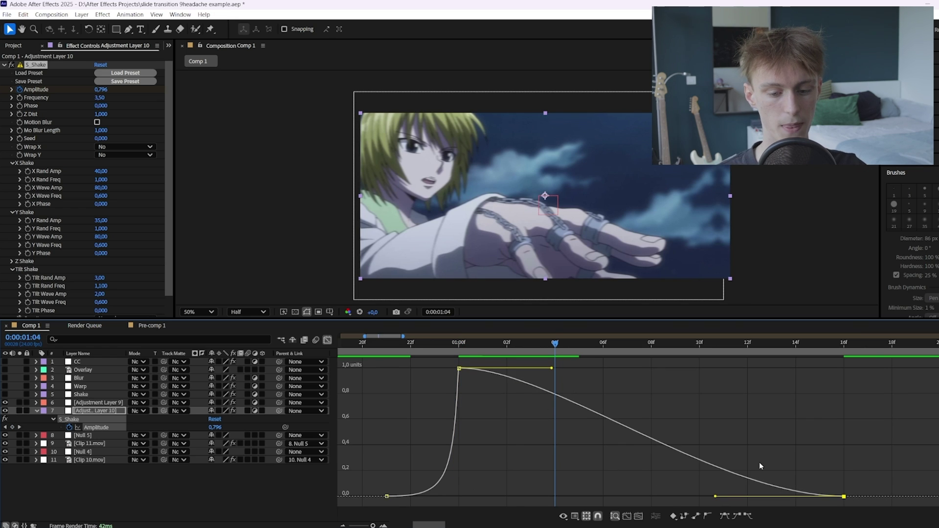
drag(663, 499, 532, 497)
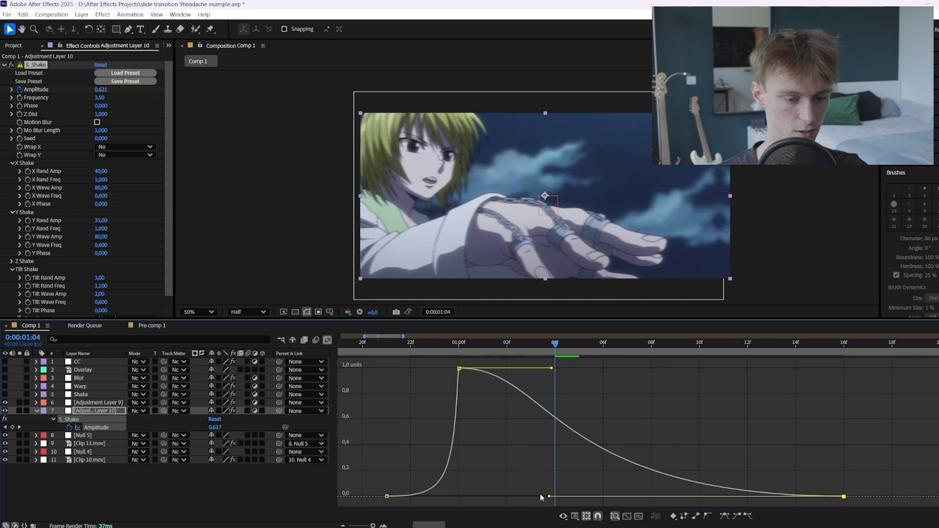
drag(552, 368, 520, 367)
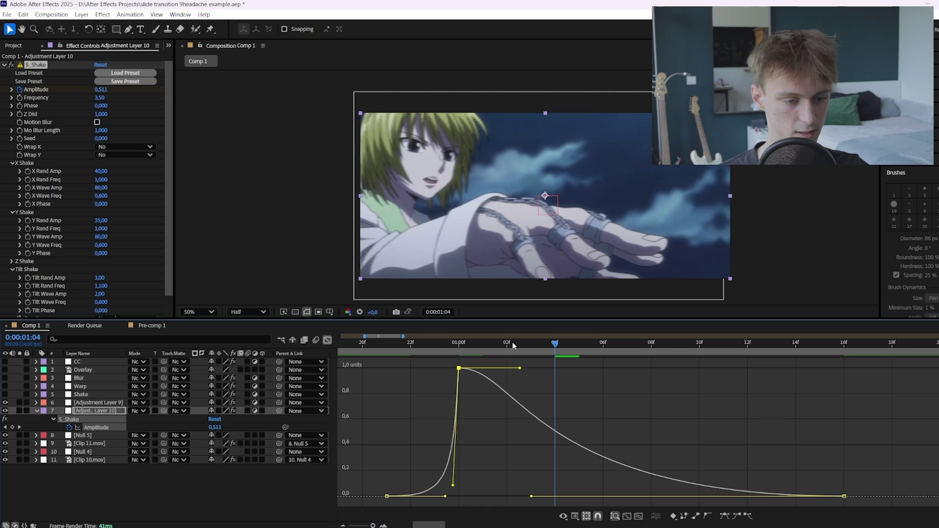
key(space)
drag(509, 352, 417, 361)
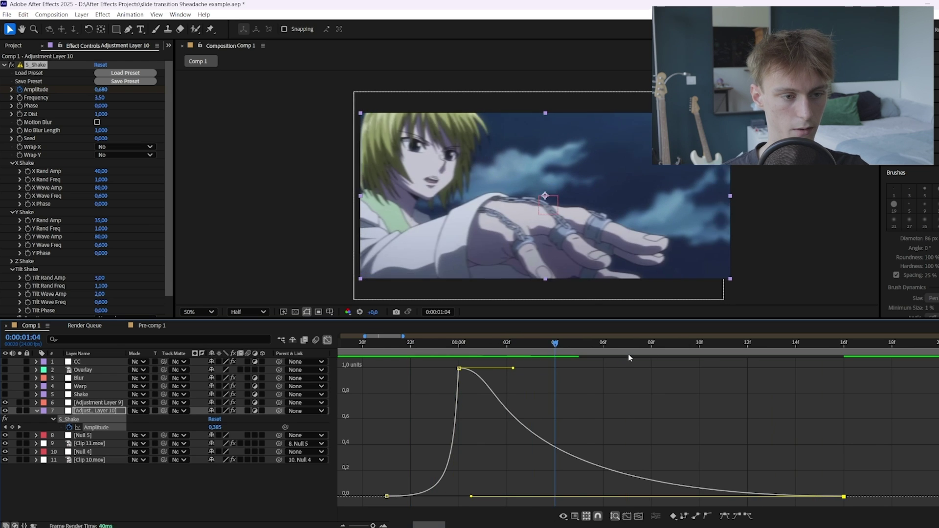
key(space)
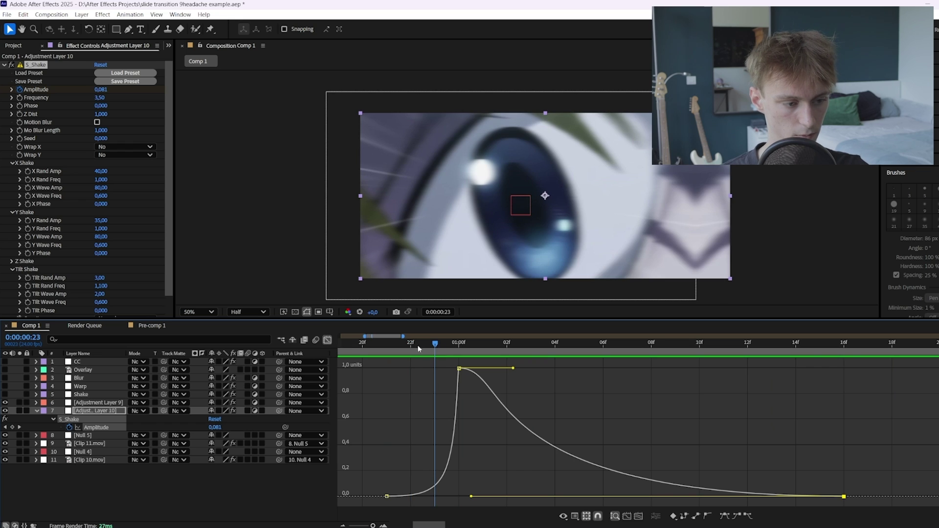
Shorten Adjustment Layer 10 to end at 0:00:01:15, move its last Amplitude keyframe to 0:00:01:14, and check the curve
click(418, 348)
key(shift+F3)
scroll(489, 392, down, 2)
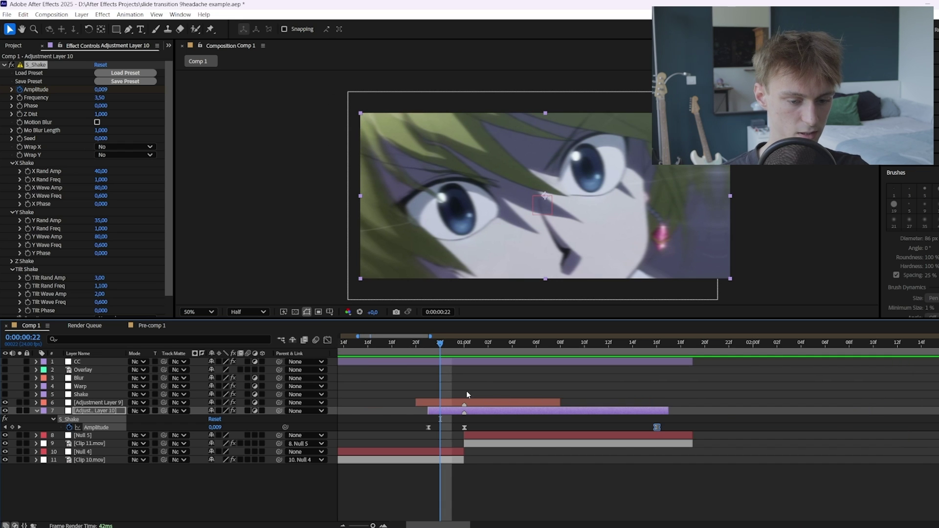
drag(671, 410, 665, 409)
click(96, 427)
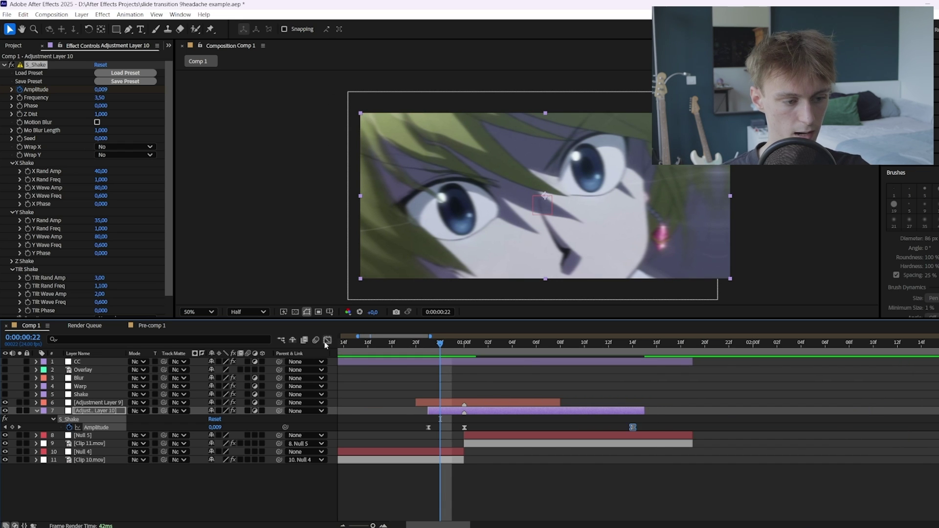
click(328, 340)
mouse_move(470, 497)
mouse_down()
mouse_move(481, 497)
mouse_move(471, 496)
mouse_up()
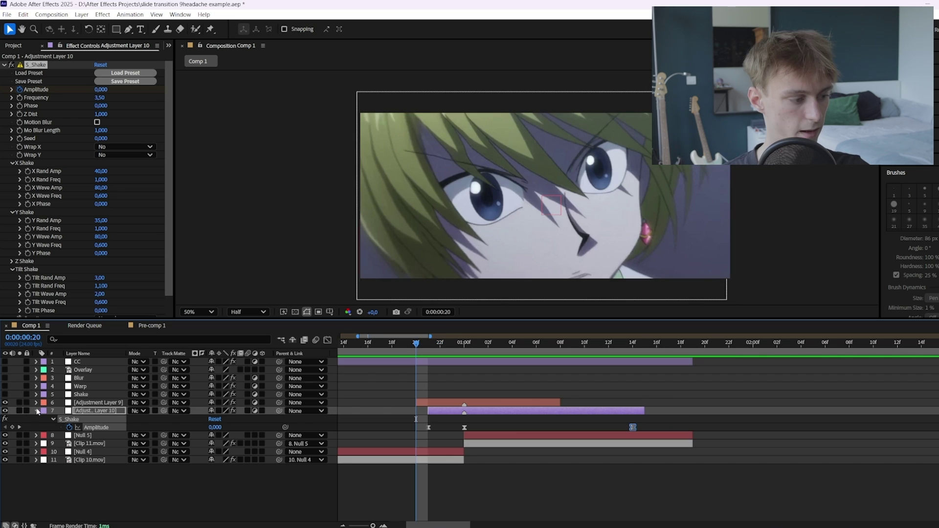
click(37, 411)
Try different S_Shake Seed values at 0:00:01:00, settle on 0,8 and preview the transition
click(459, 341)
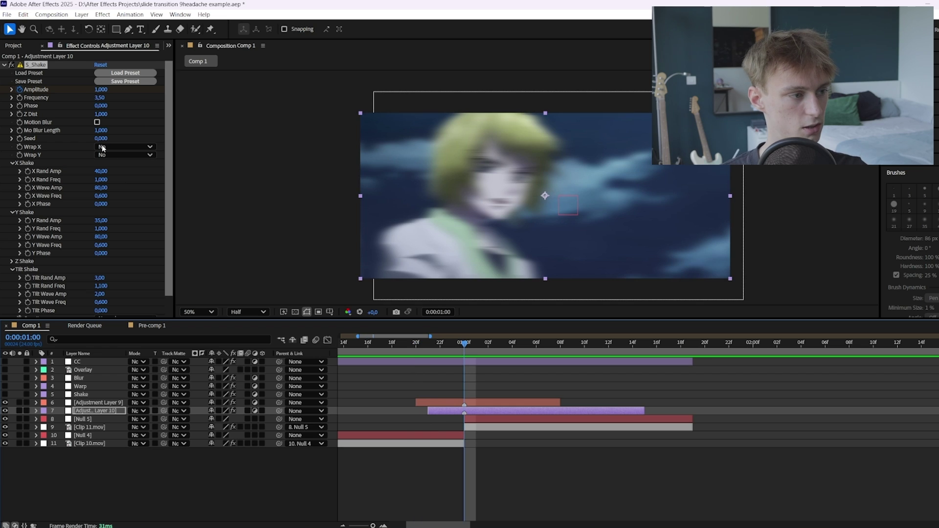
drag(100, 139, 114, 145)
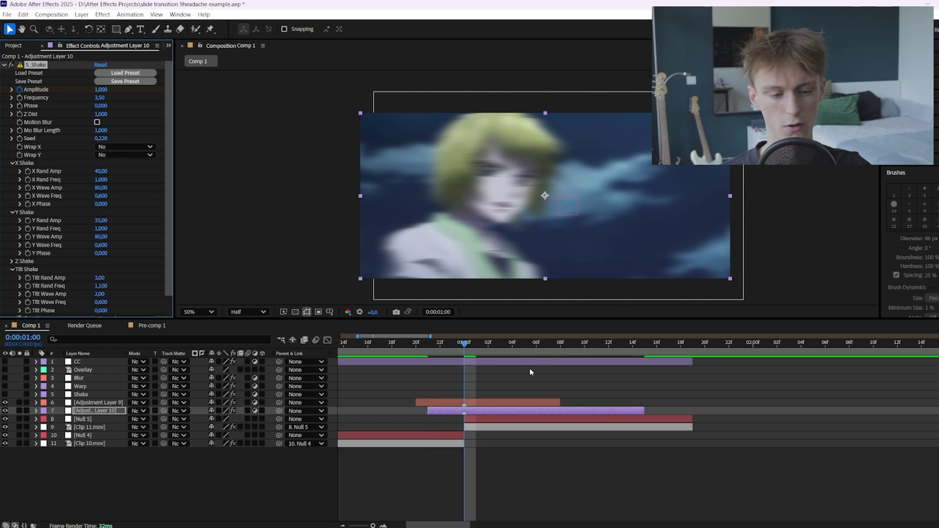
click(477, 345)
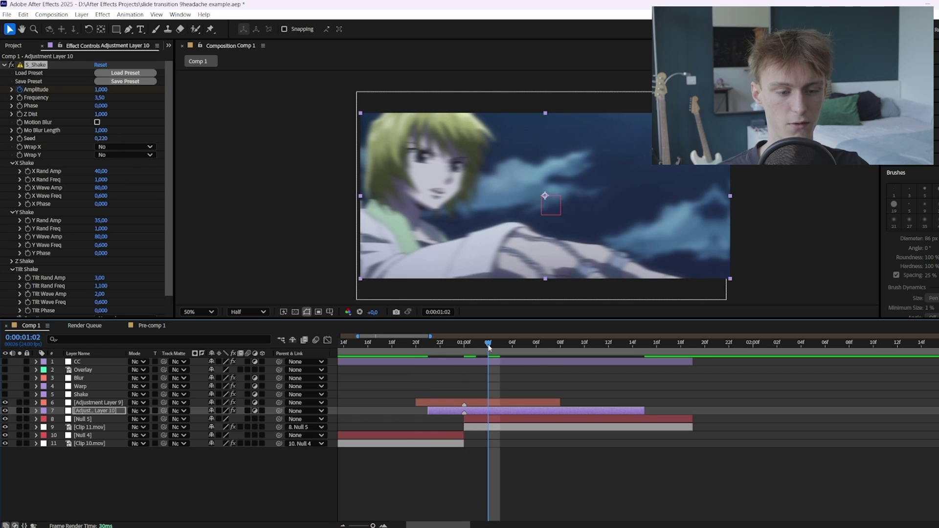
key(Page_Up)
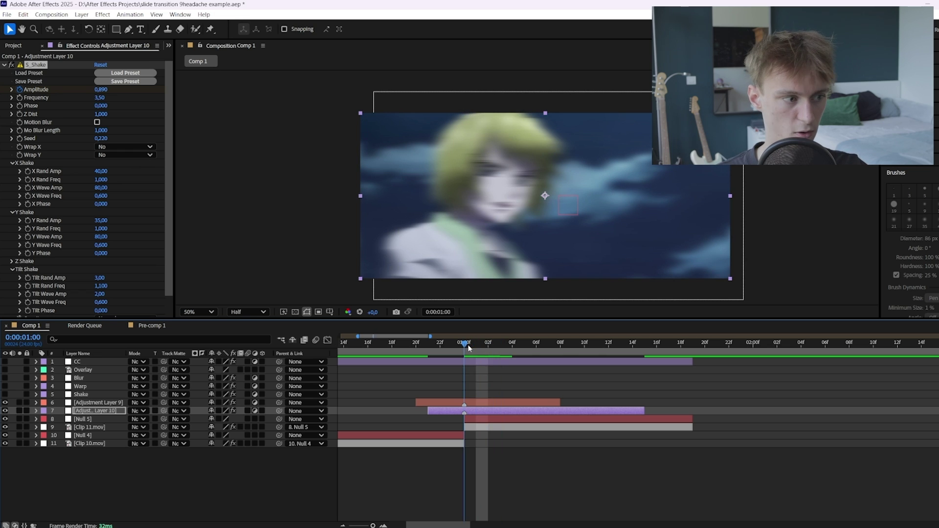
drag(102, 139, 374, 345)
key(space)
key(space)
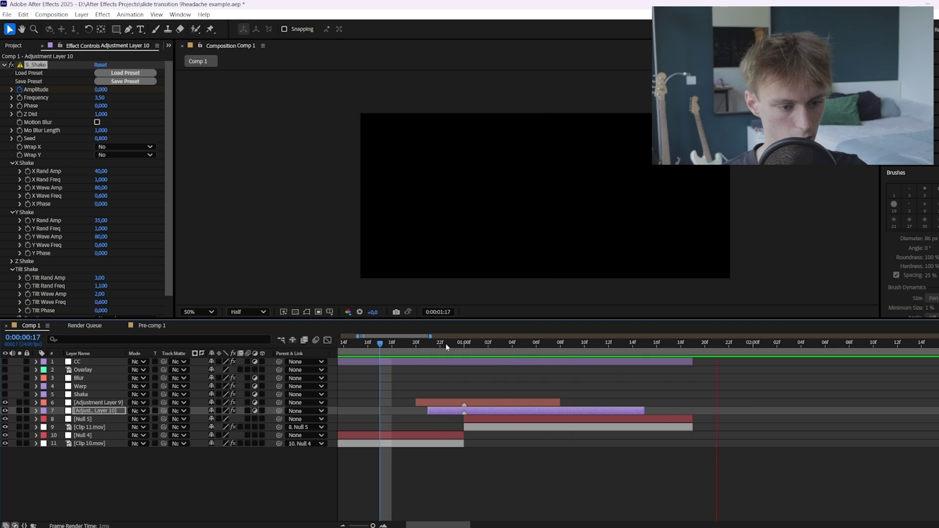
mouse_move(461, 345)
mouse_down()
mouse_move(405, 347)
mouse_move(464, 347)
mouse_up()
key(space)
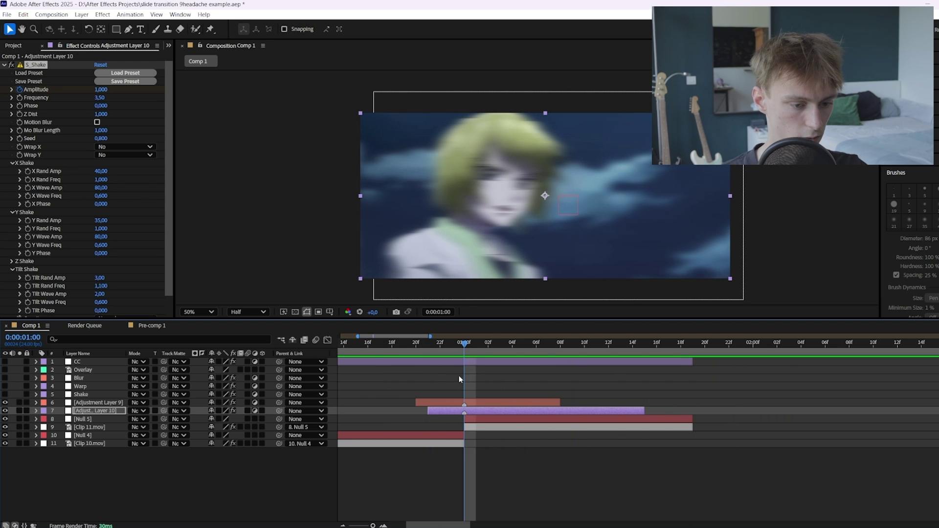
Create a new adjustment layer between Adjustment Layer 9 and Adjustment Layer 10
key(minus)
click(478, 402)
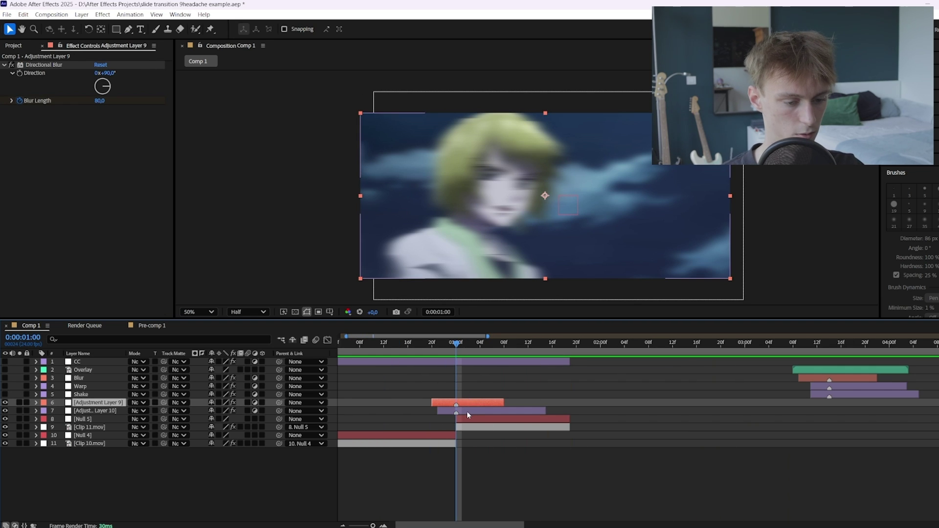
click(466, 411)
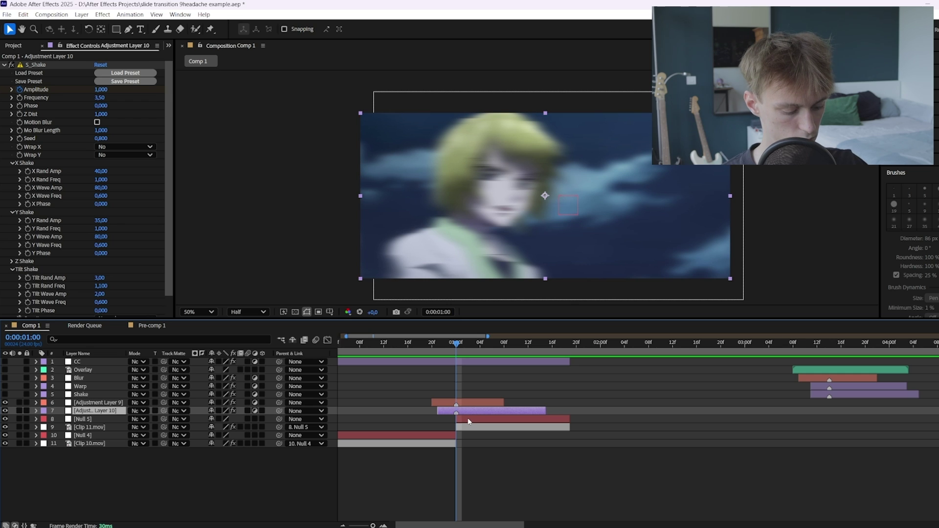
key(ctrl+alt+y)
click(470, 402)
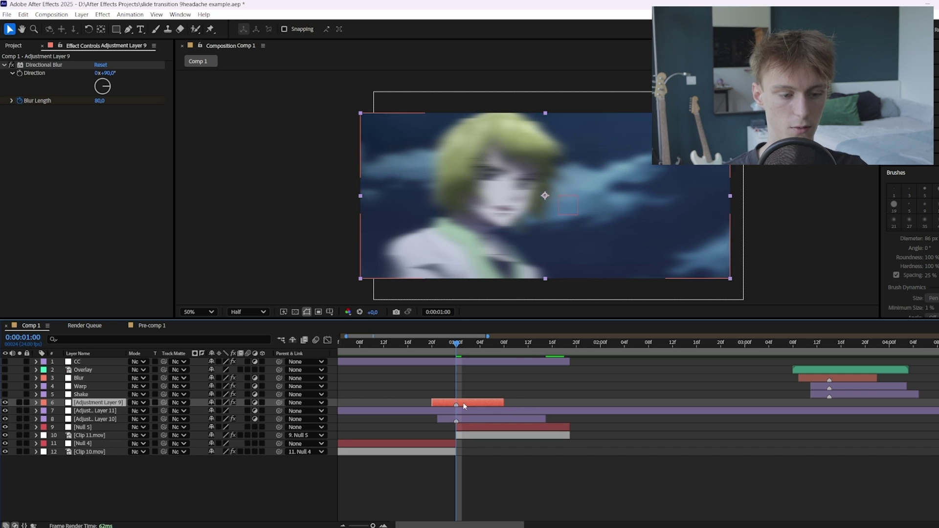
Cut Adjustment Layer 11 to start at 0:00:00:21 and end at 0:00:01:12
click(459, 410)
drag(455, 342, 438, 343)
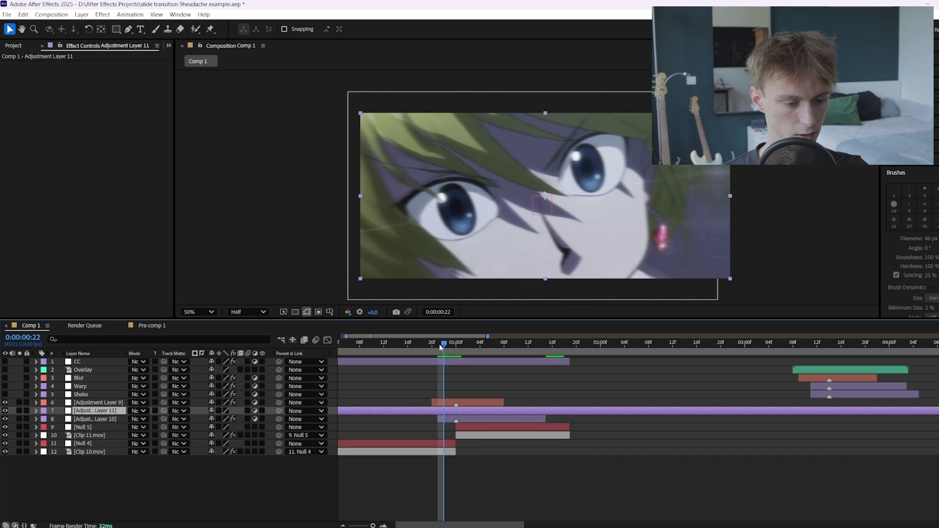
key(alt+bracketleft)
click(421, 416)
click(527, 345)
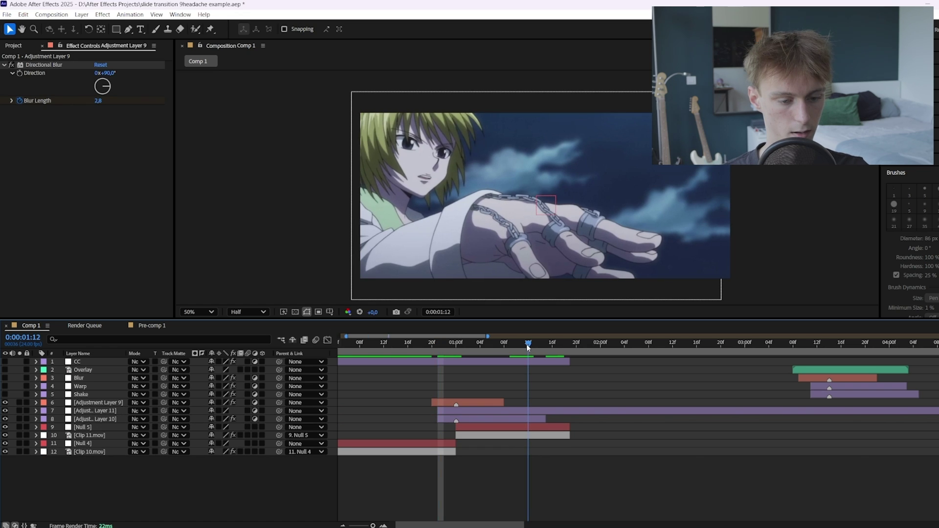
click(518, 410)
key(alt+bracketright)
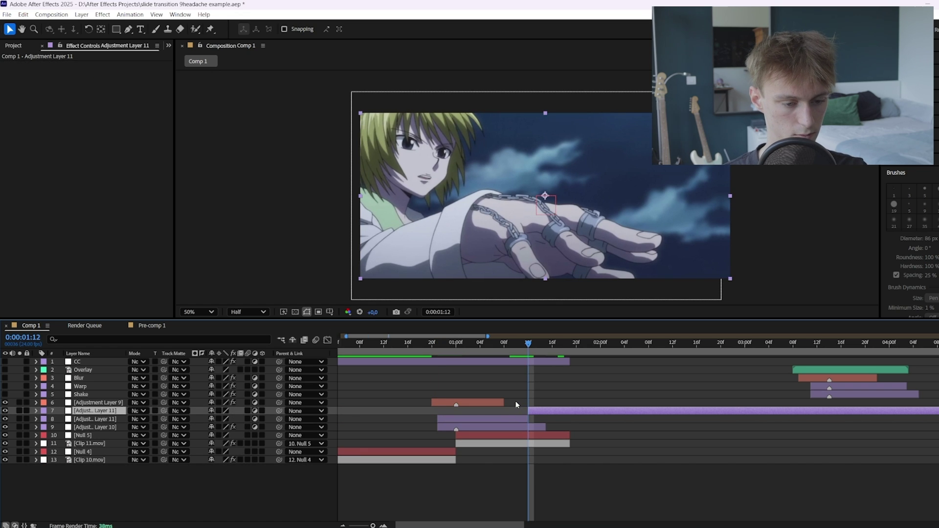
click(515, 400)
Apply the Warp effect to the Warp adjustment layer at 0:00:01:00
drag(507, 347, 478, 362)
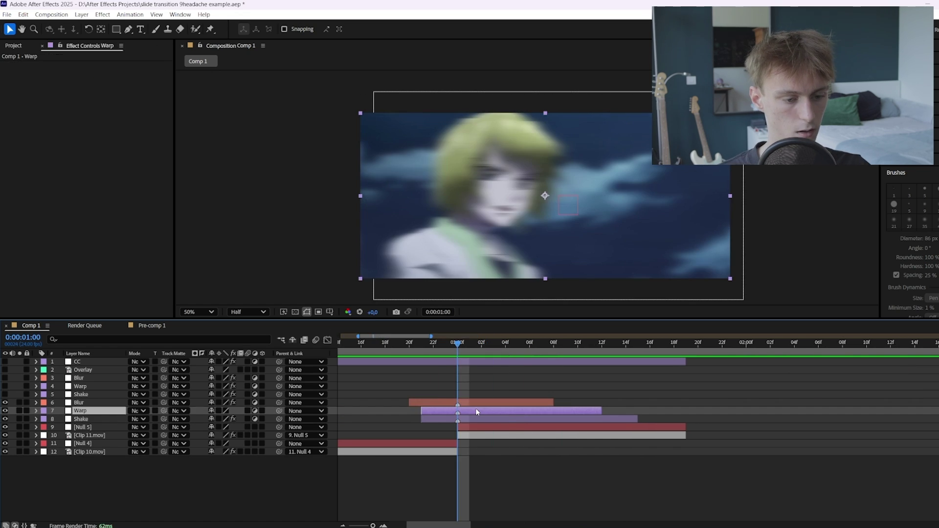
key(ctrl+space)
text(warp)
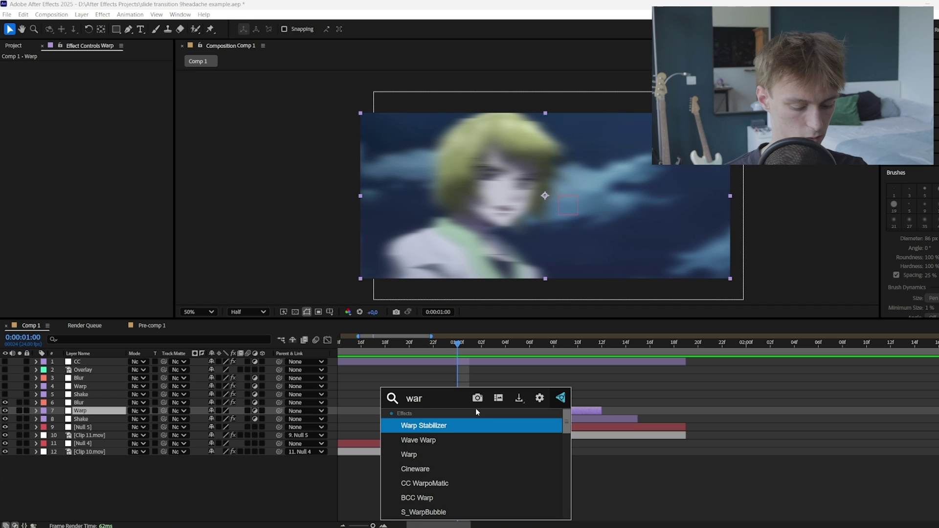
click(424, 449)
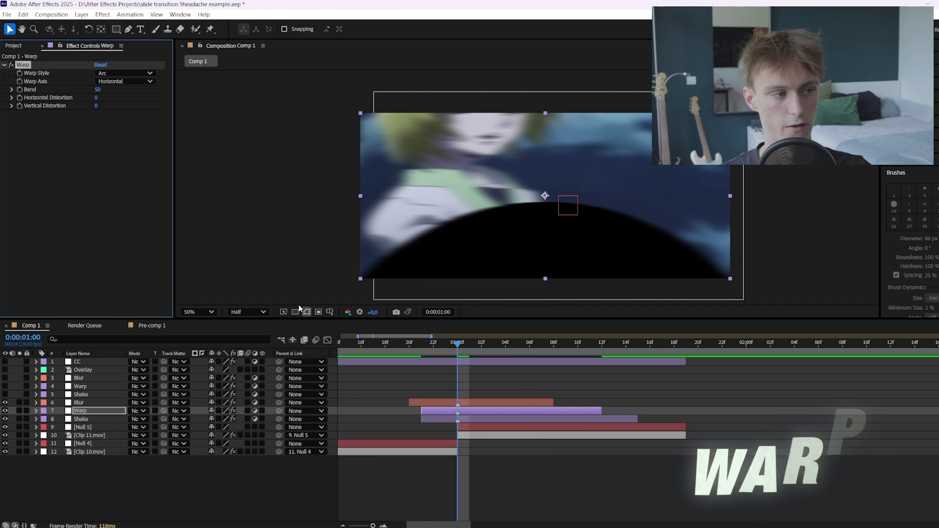
Change the Warp effect's Warp Style to FishEye on the Warp adjustment layer
click(116, 74)
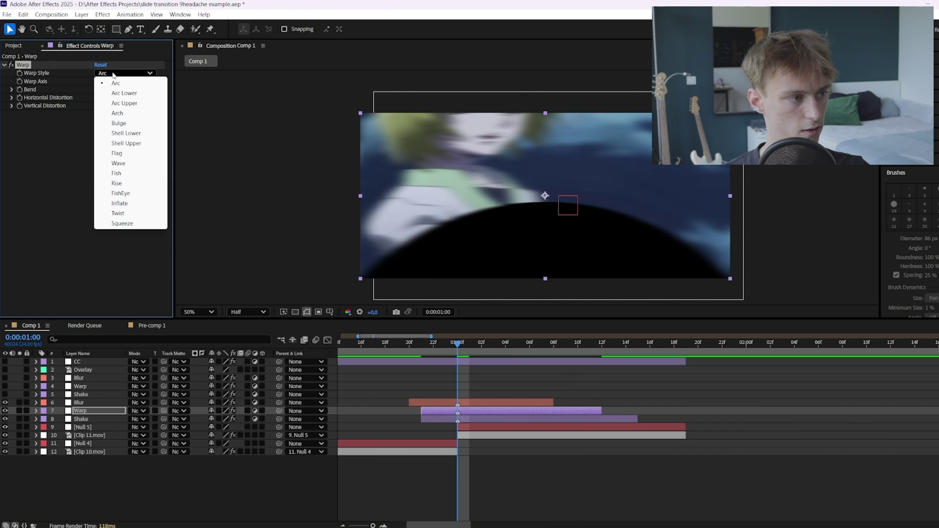
click(93, 76)
click(105, 73)
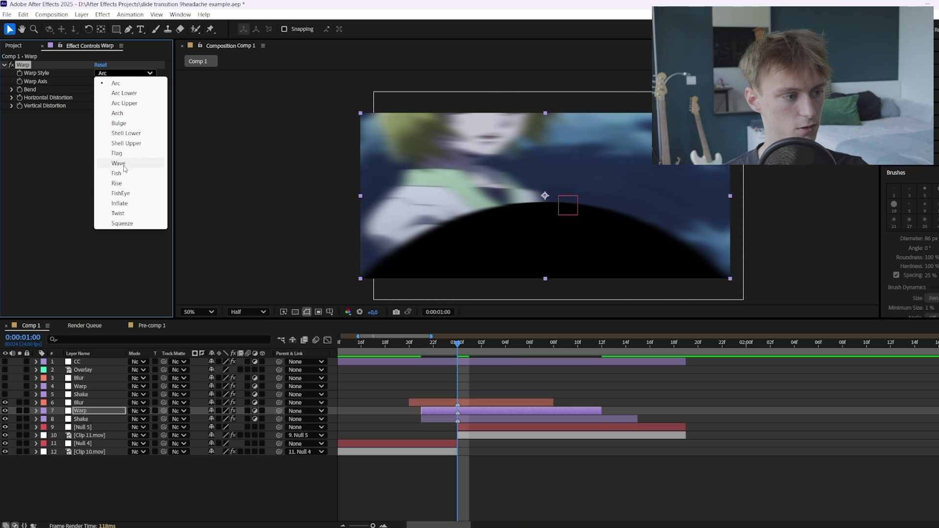
click(121, 194)
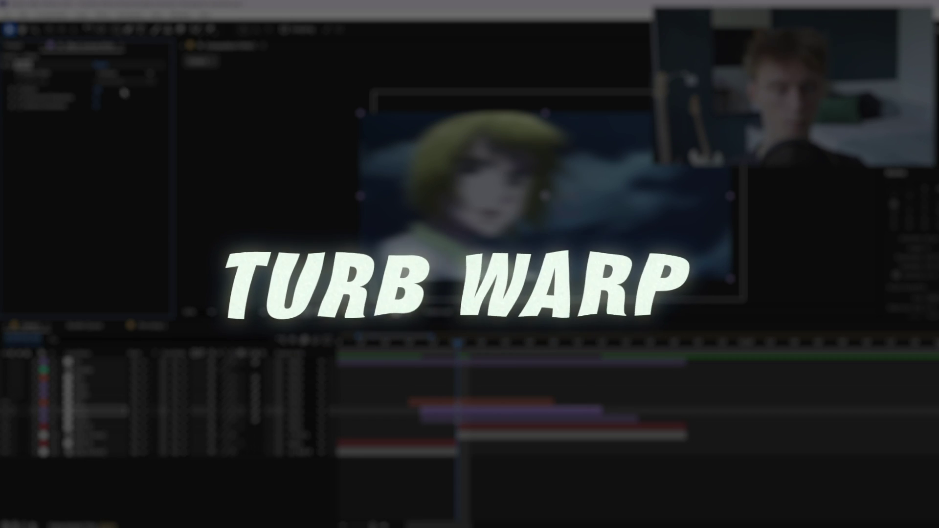
click(123, 73)
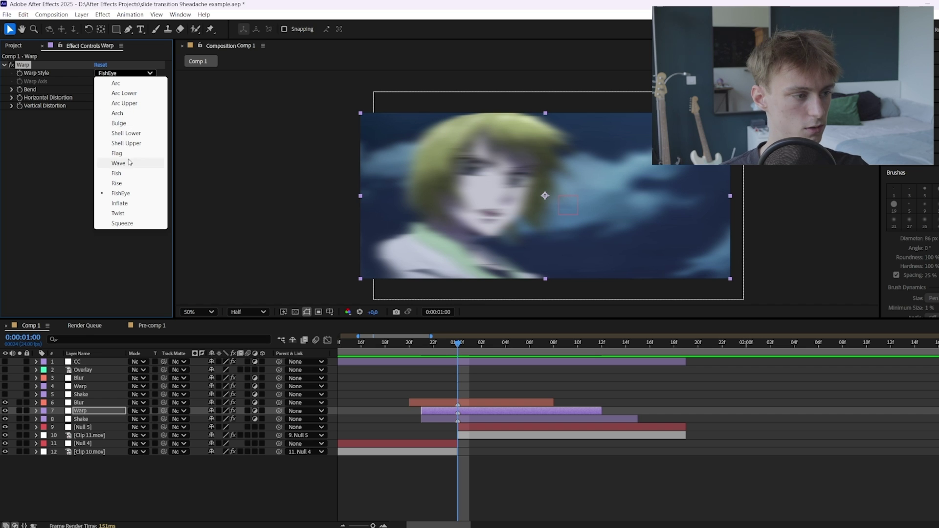
click(120, 193)
Enable keyframing for the Warp effect's Bend and set it to -30 at 0:00:01:00
drag(97, 89, 20, 93)
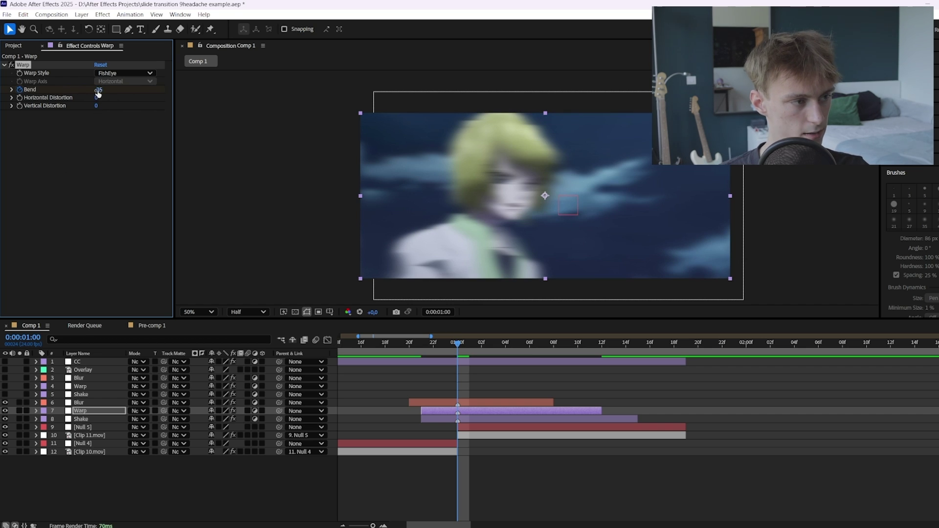
text(-30)
key(Return)
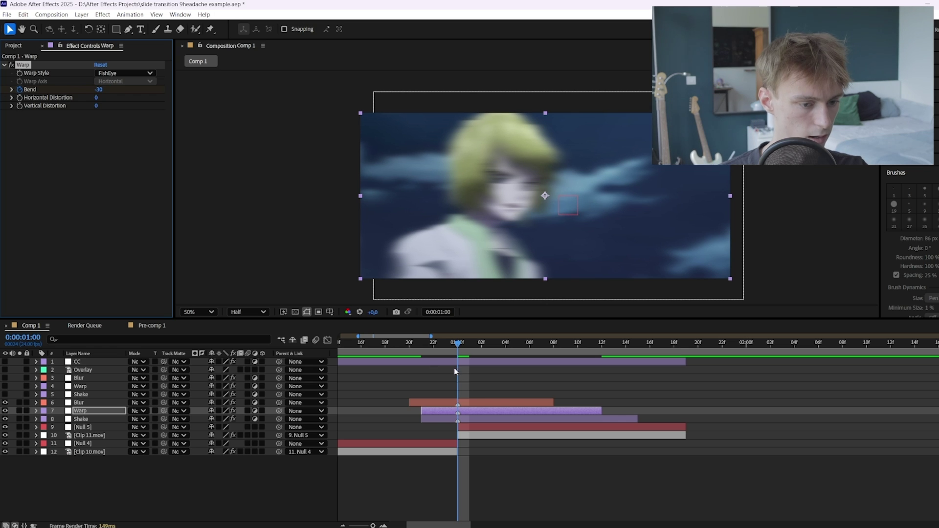
Add Bend keyframes with a value of 0 at 0:00:00:21 and 0:00:01:11
drag(434, 348, 422, 350)
click(100, 90)
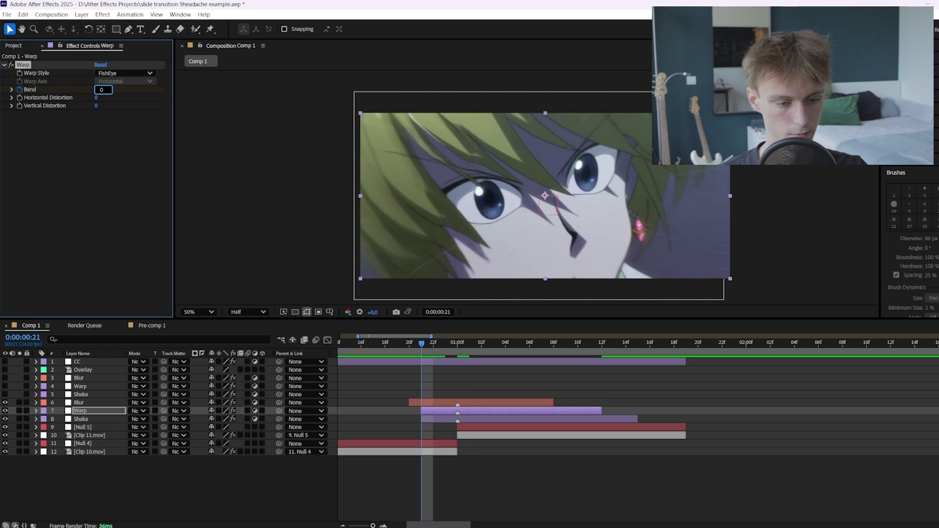
text(0)
key(Return)
click(590, 345)
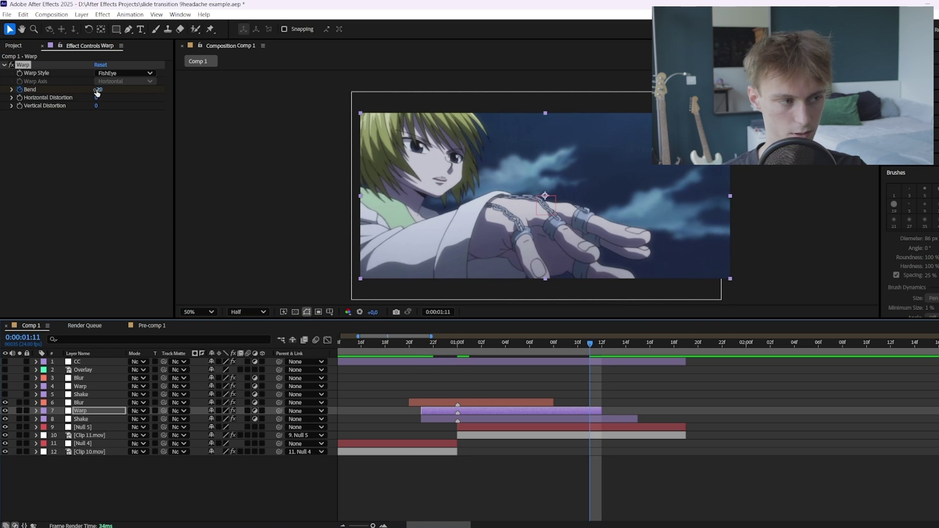
key(Return)
Ease the Bend keyframes, shape their value graph into a sharp dip at 0:00:01:00, and preview the warp
key(u)
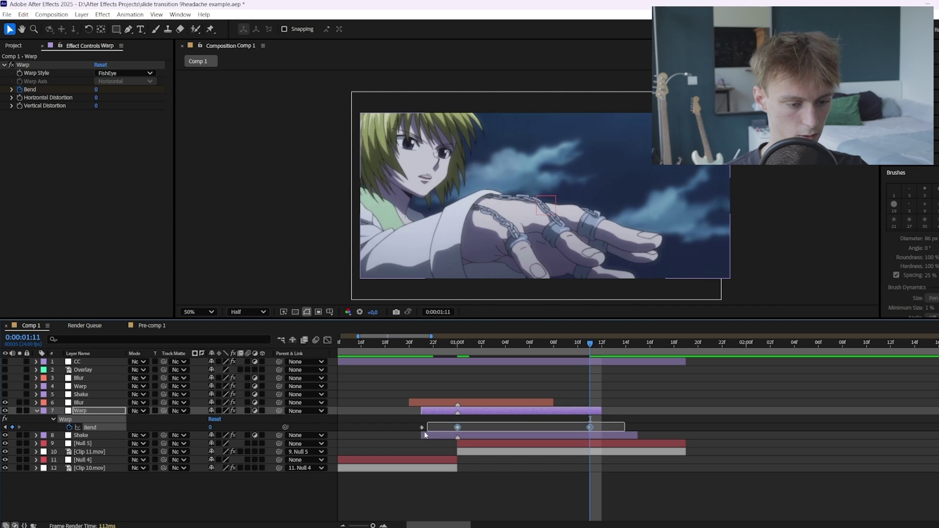
click(328, 345)
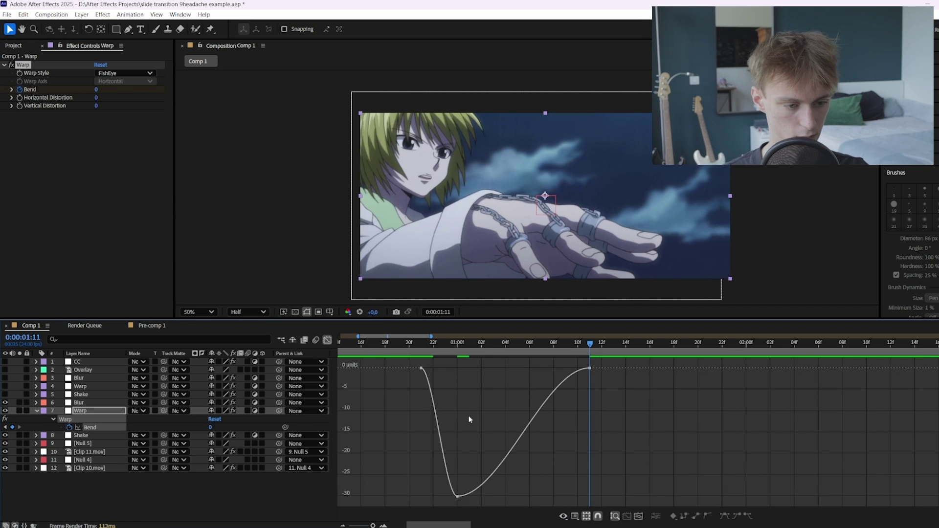
click(435, 421)
scroll(436, 421, up, 1)
drag(446, 496, 462, 379)
drag(558, 497, 475, 382)
drag(645, 368, 499, 376)
click(374, 344)
key(space)
drag(396, 347, 468, 350)
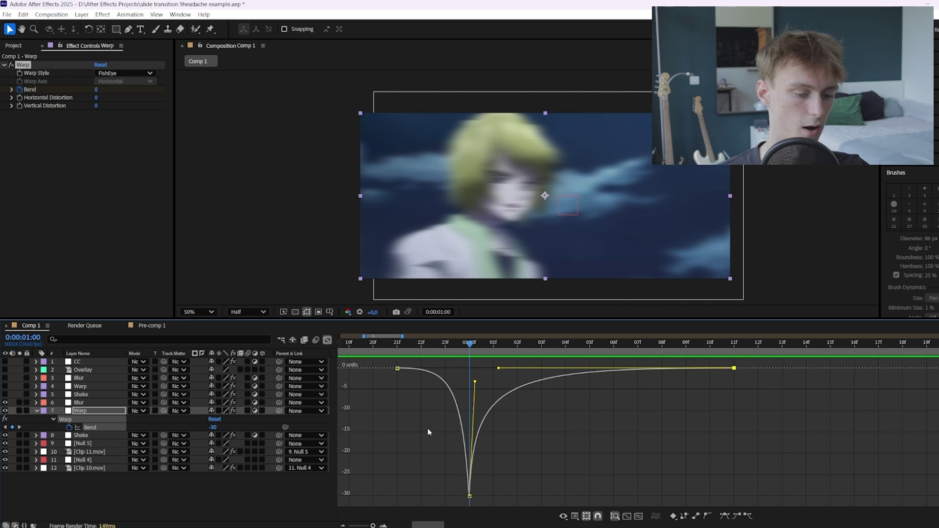
Loosen the Bend curve's handles on both sides of the 0:00:01:00 keyframe to soften the sharp dip
key(Page_Up)
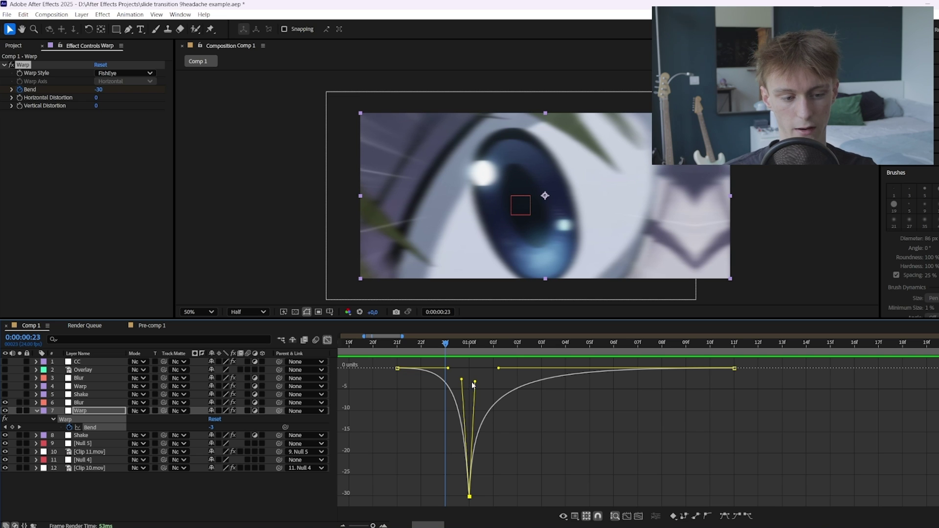
drag(461, 382, 437, 379)
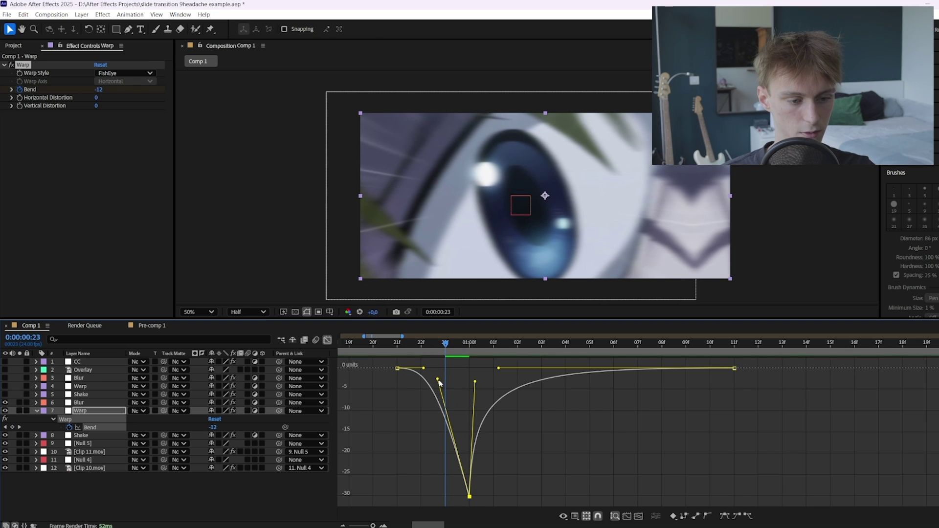
drag(454, 345, 477, 348)
drag(475, 382, 508, 496)
key(space)
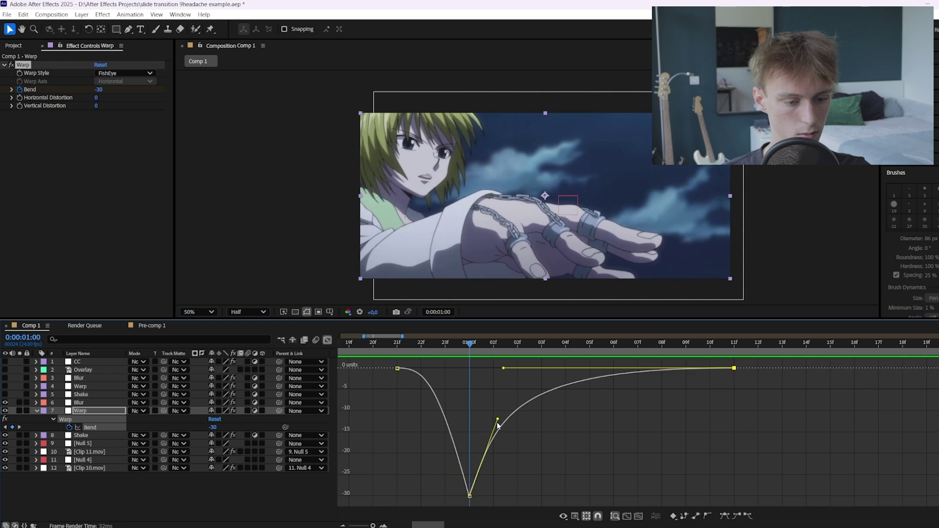
Flatten the Bend curve leaving the 0:00:01:00 keyframe, slightly shorten the last keyframe's ease-in handle, and preview the transition
drag(497, 422, 512, 462)
click(404, 345)
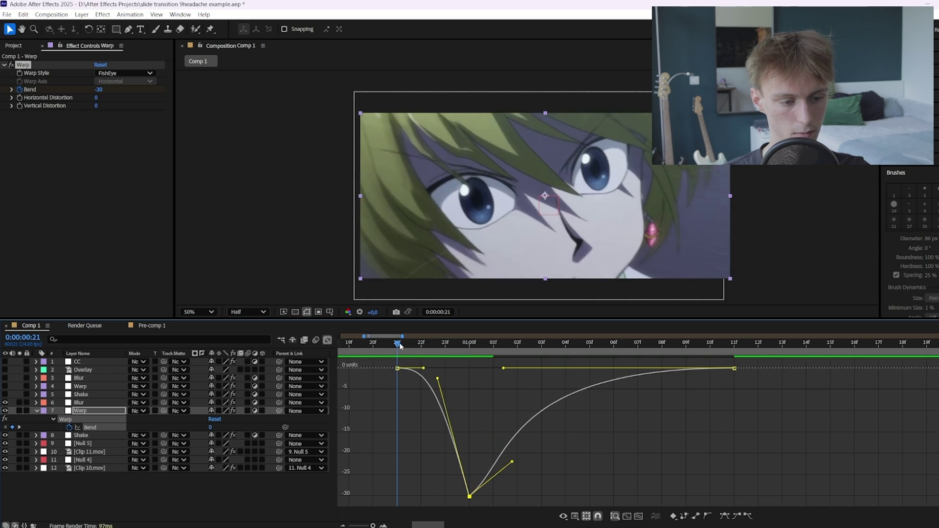
key(space)
drag(467, 345, 492, 346)
drag(512, 463, 522, 473)
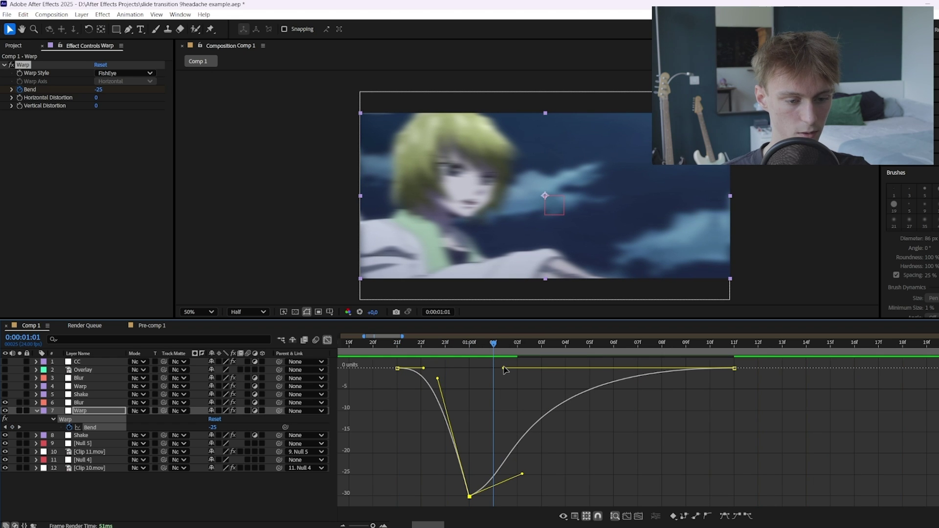
drag(503, 368, 514, 368)
click(468, 346)
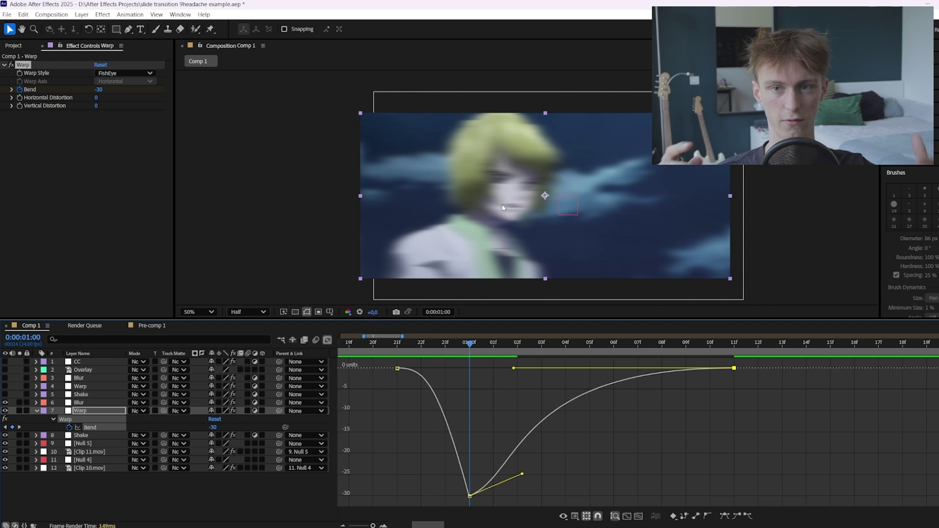
key(space)
click(367, 351)
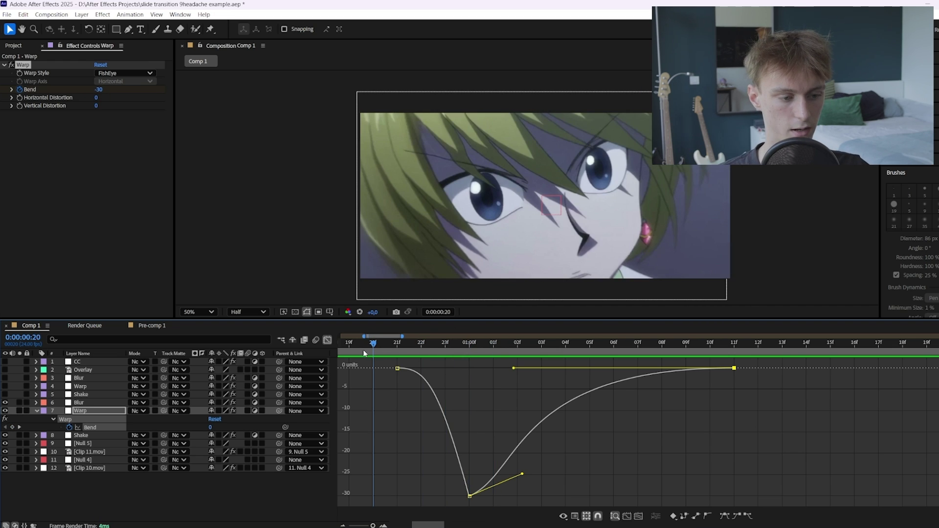
key(space)
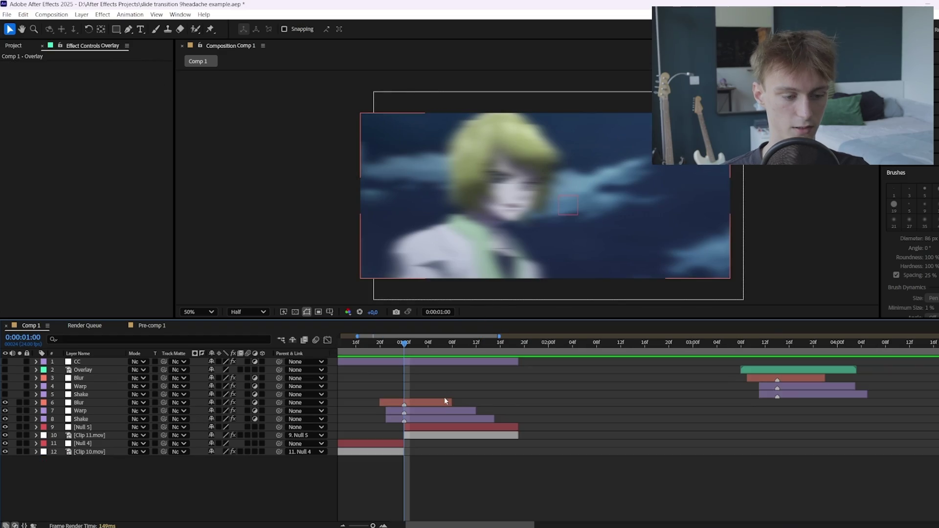
click(442, 402)
click(437, 411)
click(433, 418)
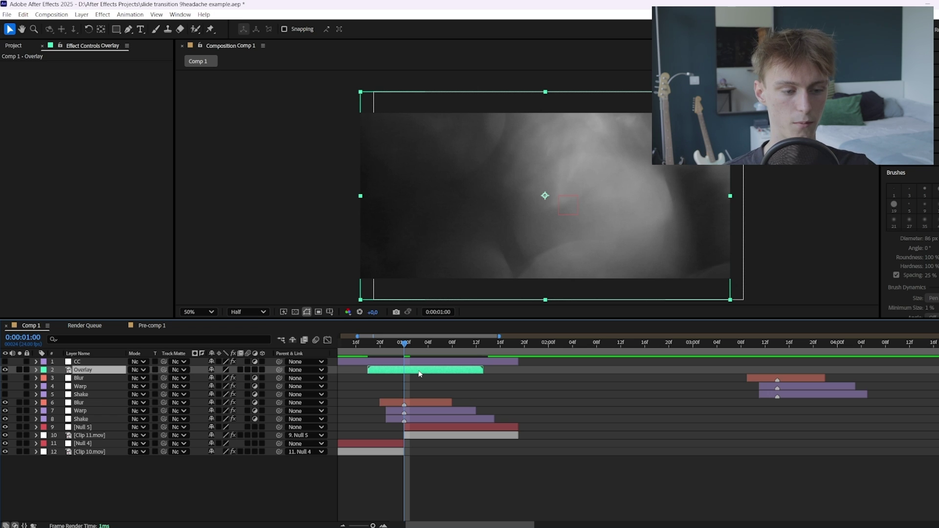
Position the Overlay clip across the cut at 0:00:01:00 so that it starts at 0:00:00:18
drag(420, 374, 409, 343)
key(Page_Up)
key(Page_Up)
key(Page_Up)
key(Page_Up)
key(Page_Up)
drag(405, 376, 418, 375)
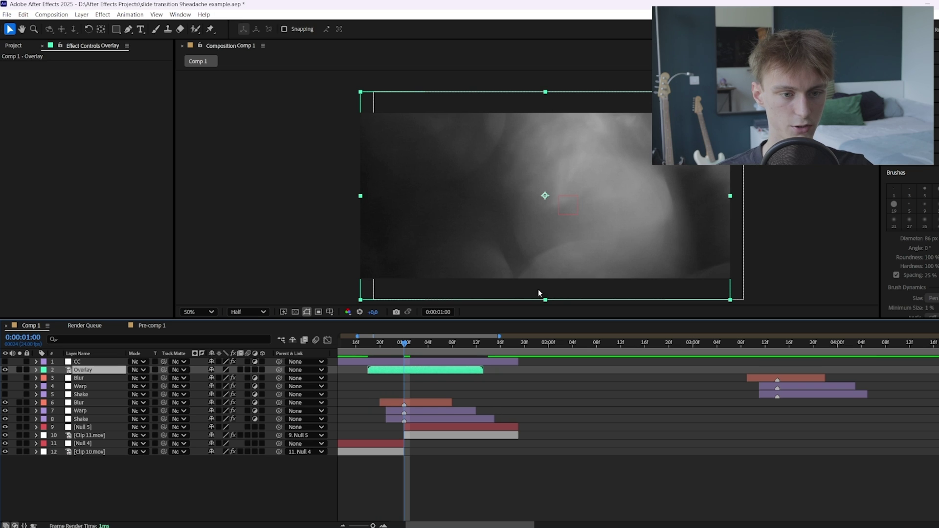
Set the Overlay layer's blending mode to Linear Dodge and preview the transition from 0:00:00:10
click(138, 370)
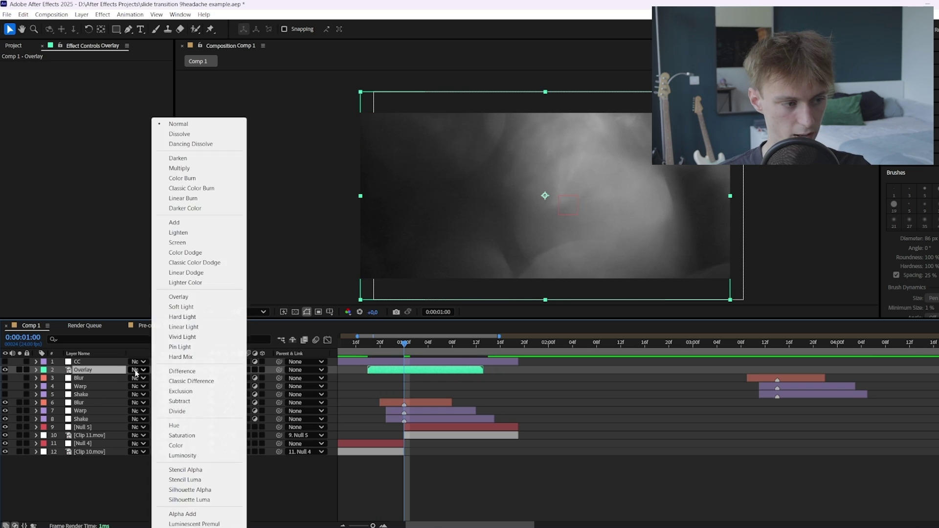
click(188, 273)
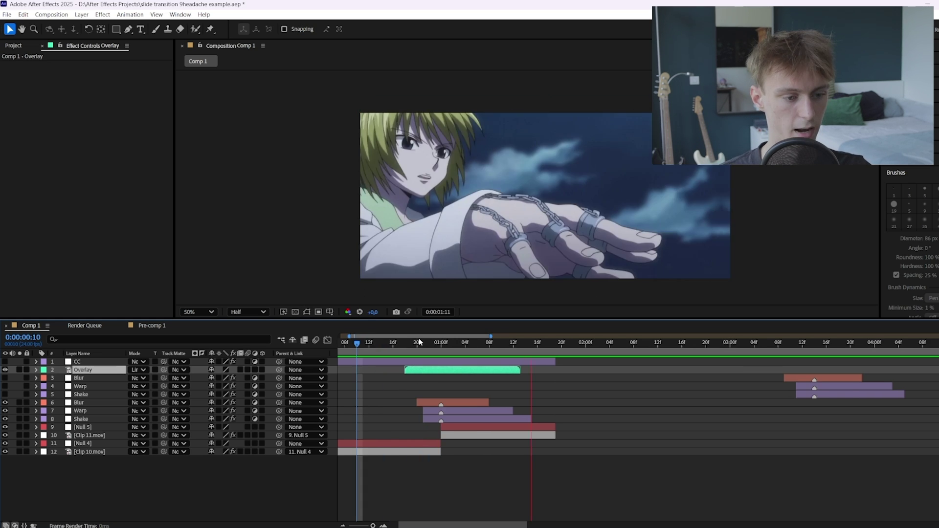
drag(415, 343, 358, 345)
key(space)
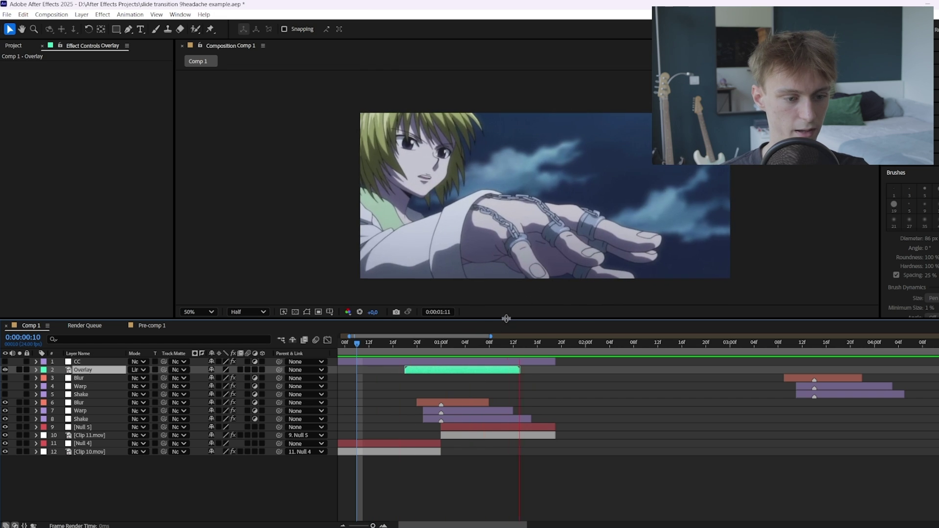
Make the CC color correction layer visible and preview the composition from 0:00:00:00
drag(406, 345, 341, 347)
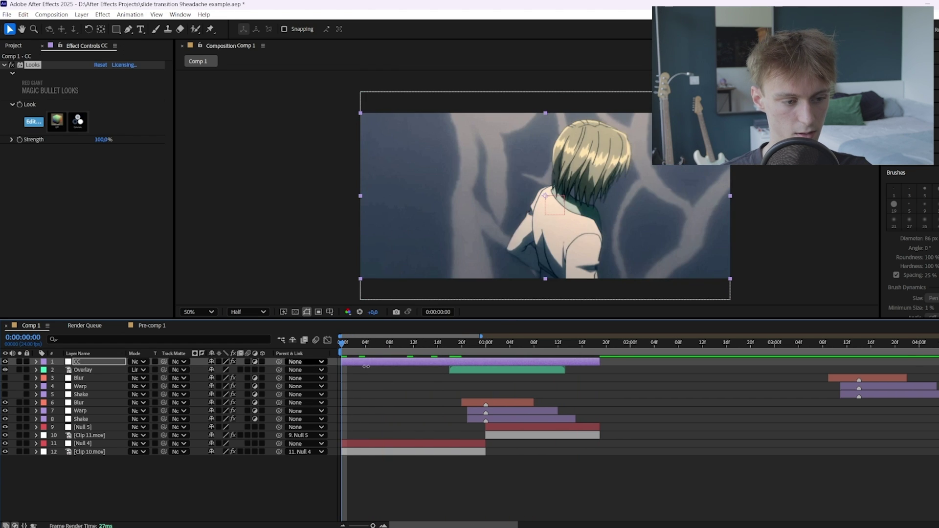
key(space)
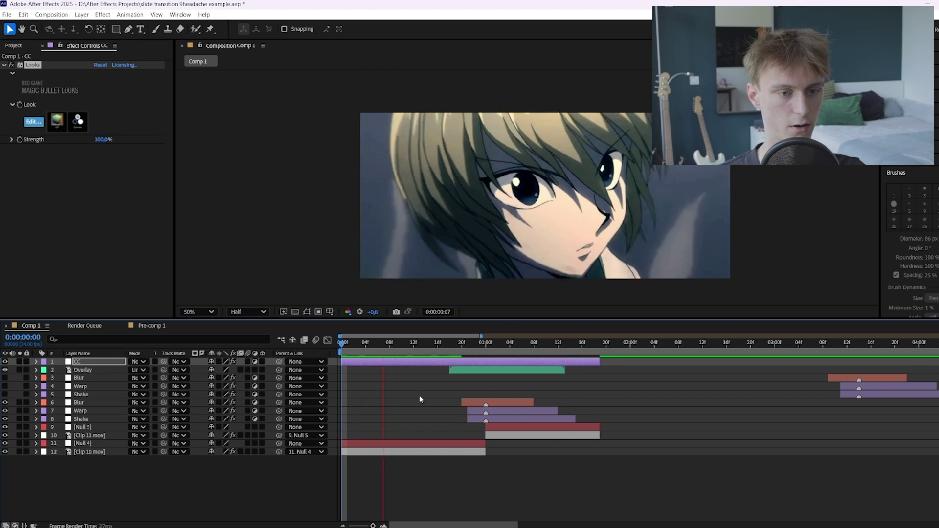